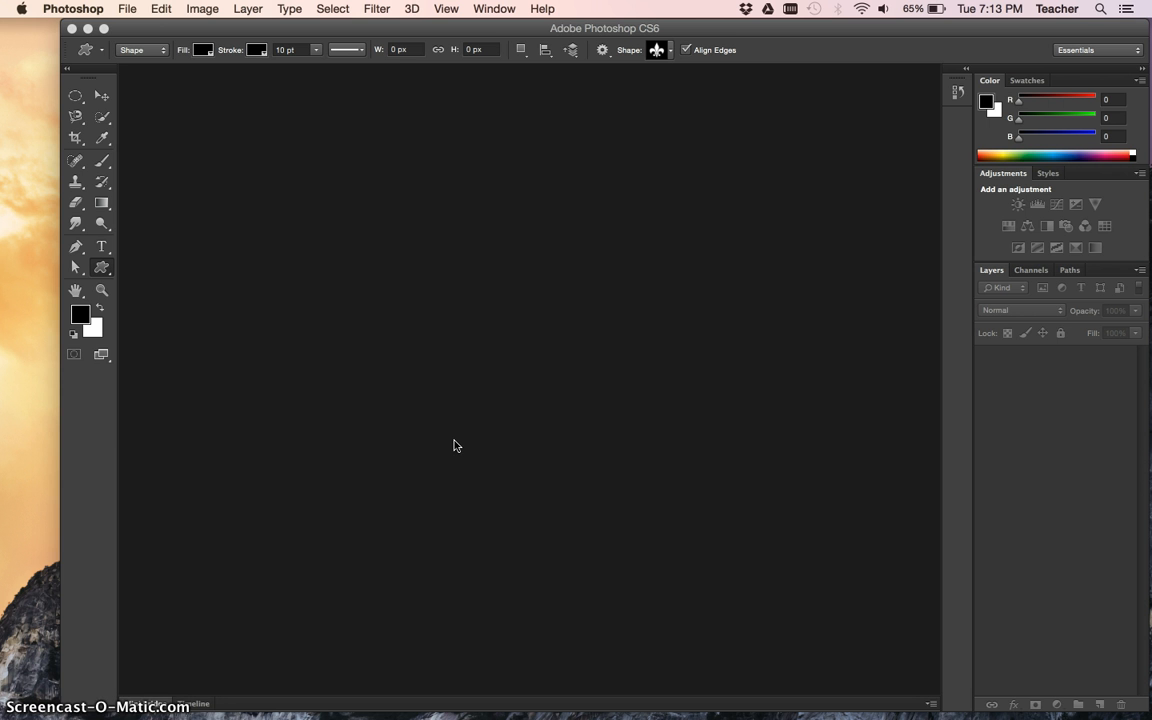
Step: Create a new 11 × 8.5 inch RGB document at 300 pixels/inch with a white background, and hide its grid
click(127, 10)
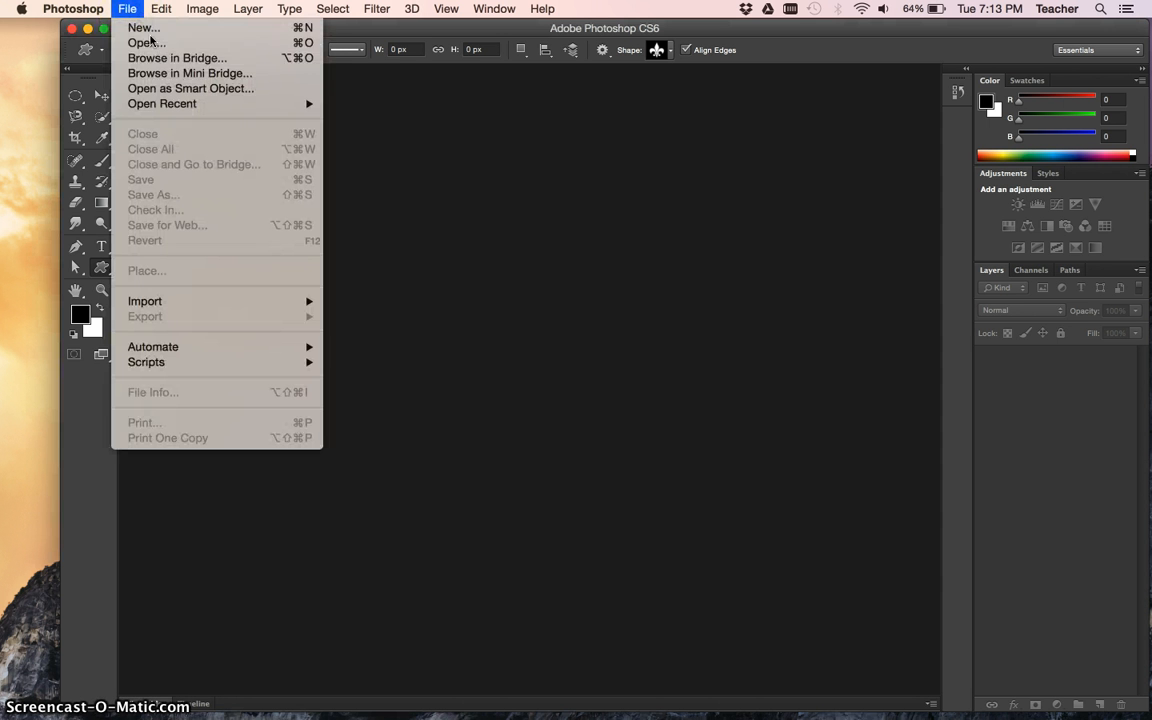
click(155, 29)
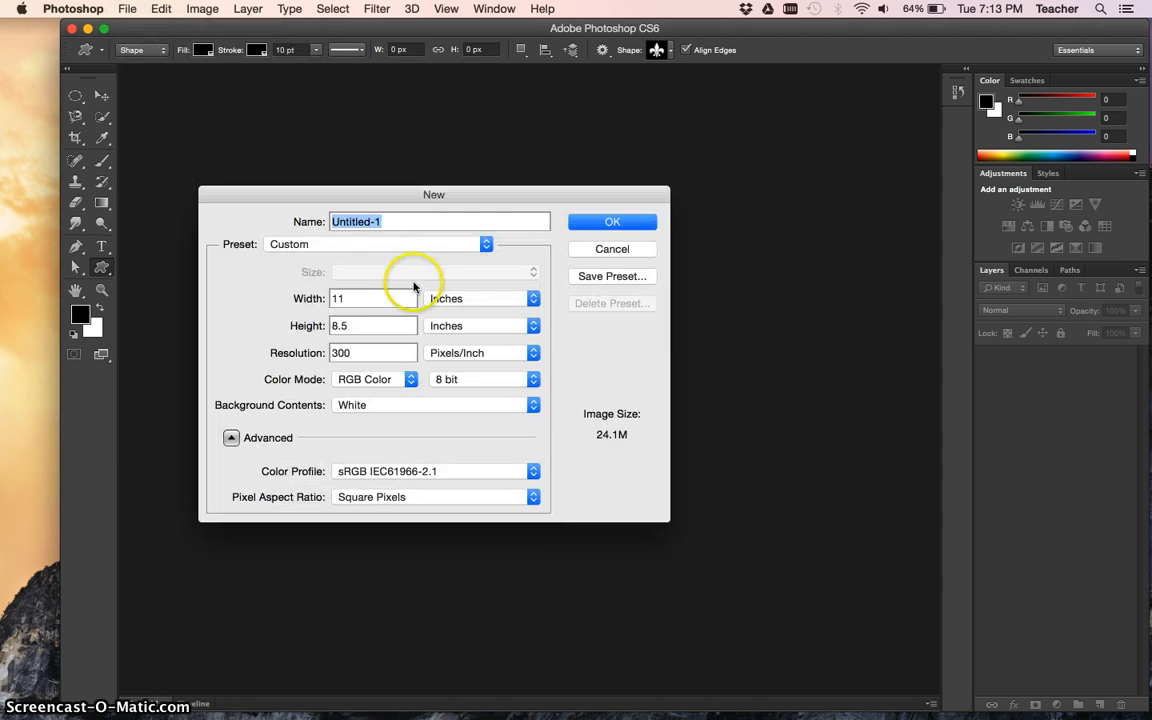
click(307, 298)
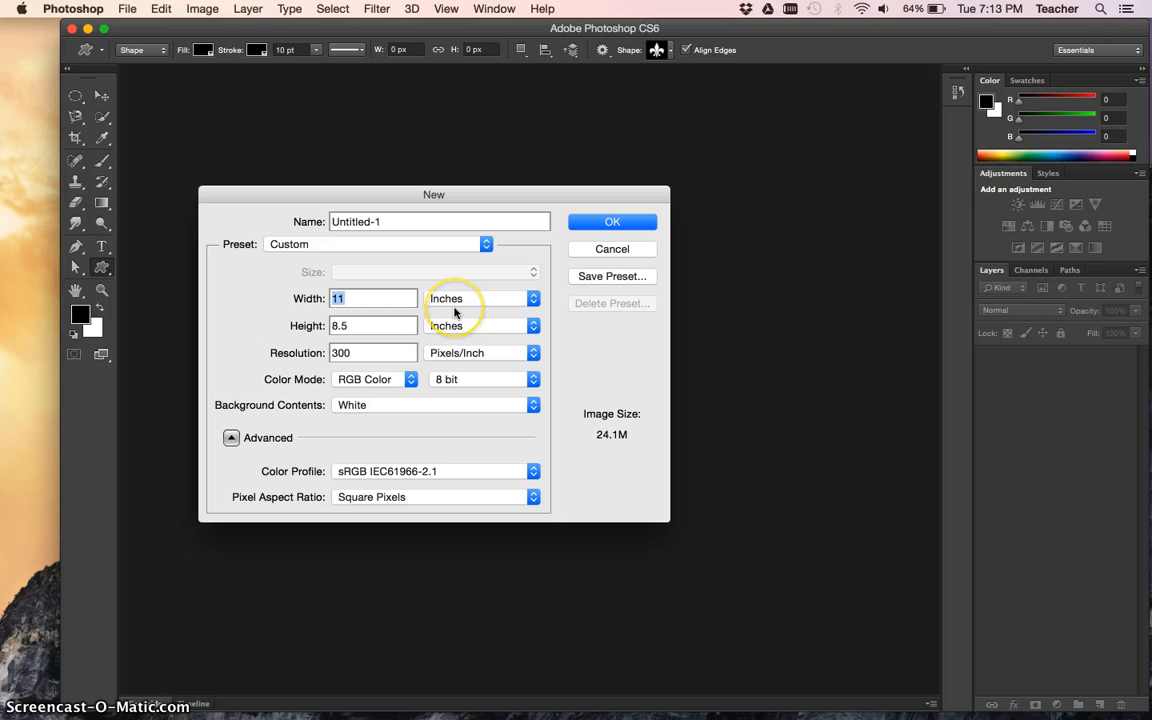
click(586, 223)
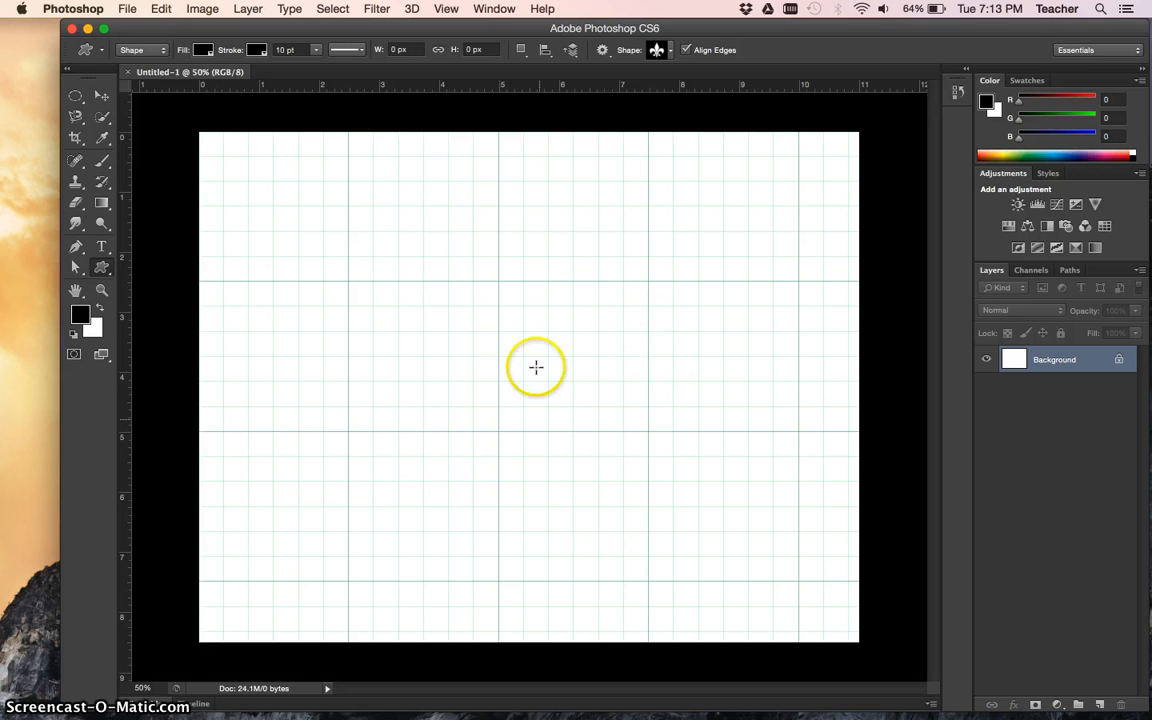
key(super+apostrophe)
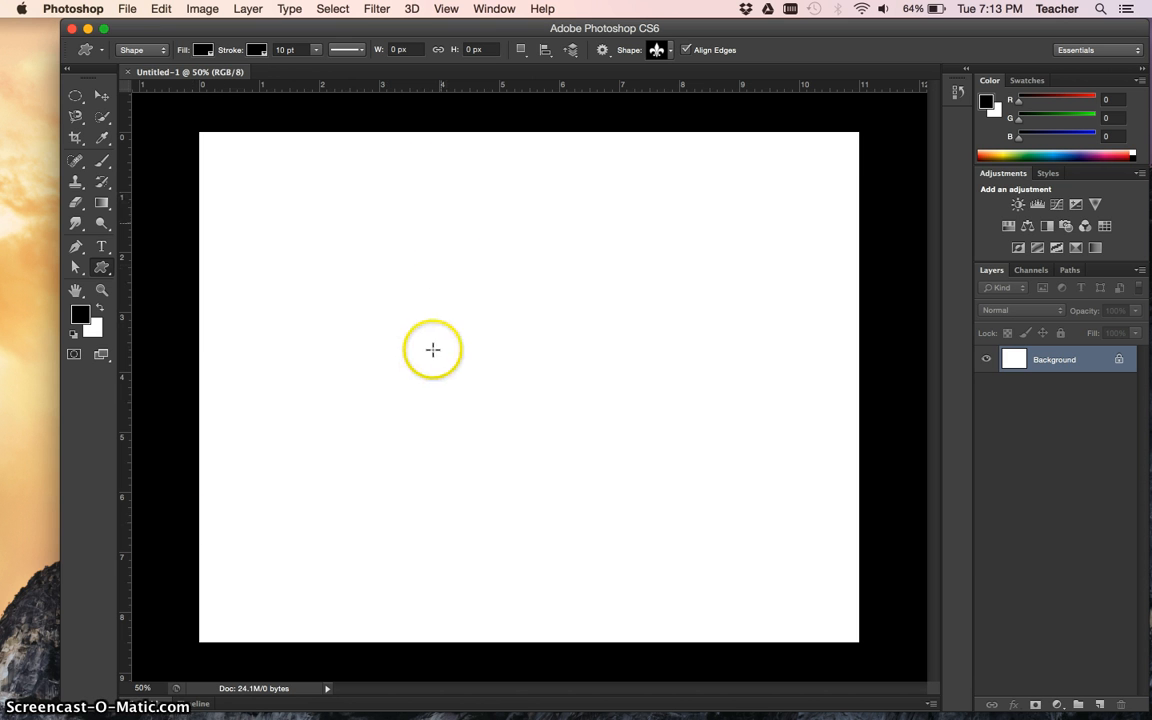
Step: Set the foreground colour to the warm grey a59c9c
click(81, 316)
click(423, 425)
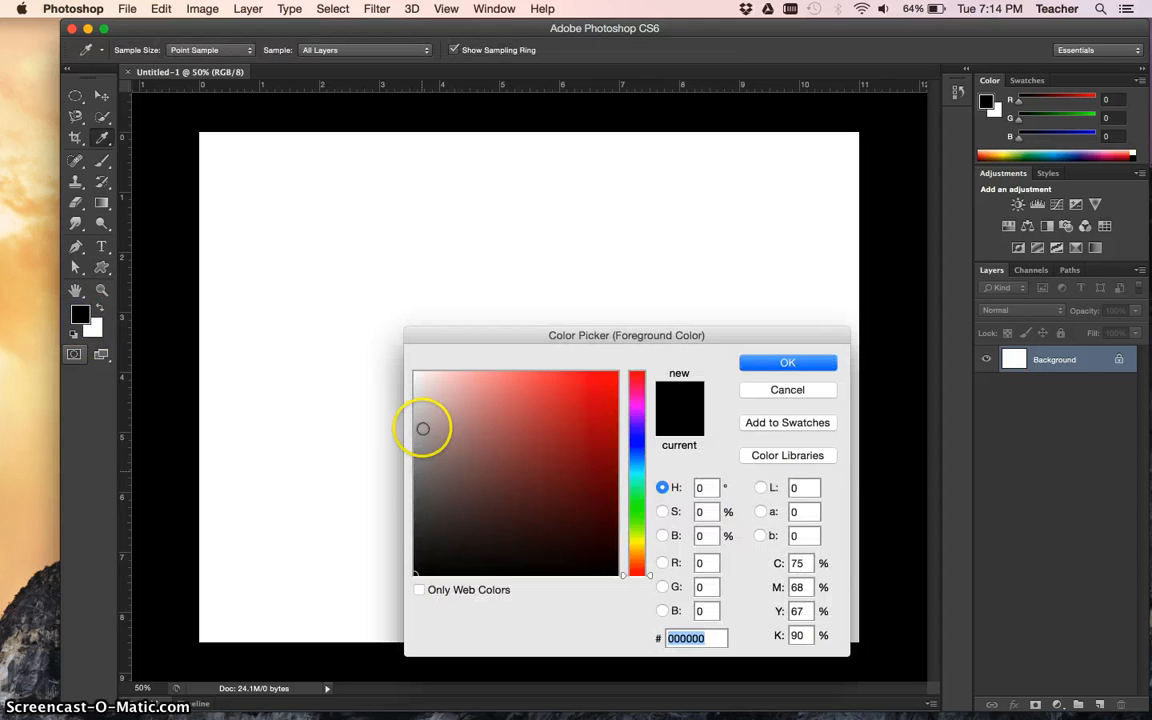
mouse_move(427, 381)
mouse_down()
mouse_move(425, 484)
mouse_move(424, 423)
mouse_move(425, 443)
mouse_up()
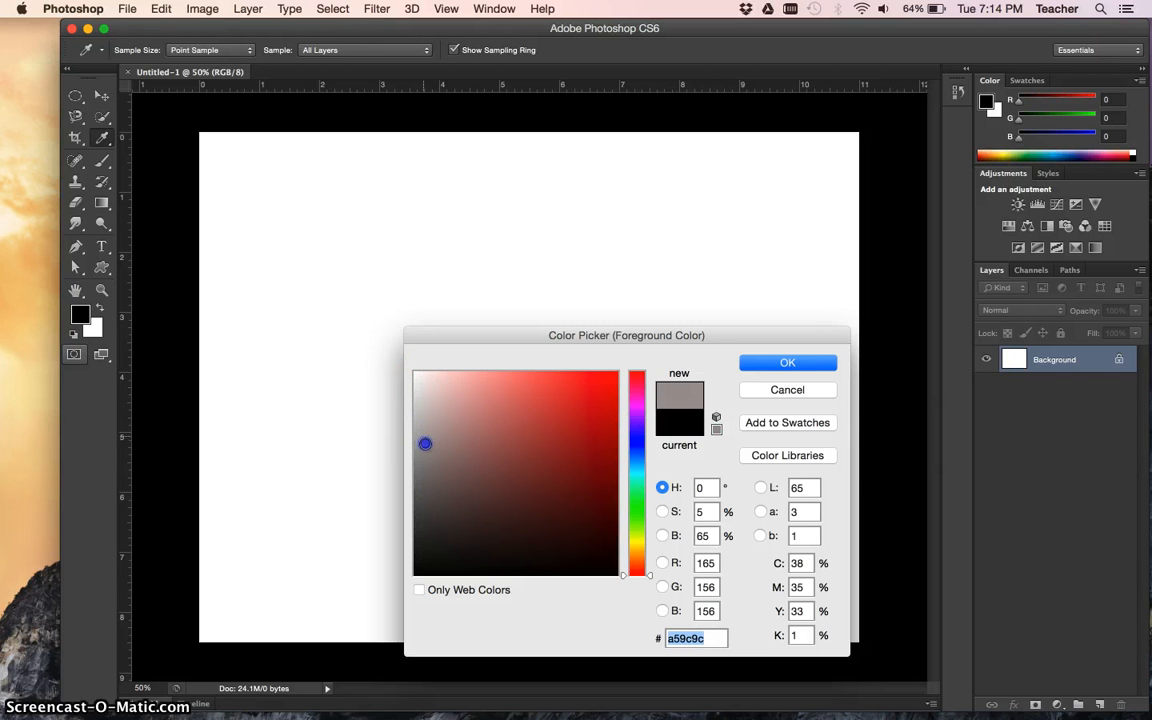
click(787, 363)
key(u)
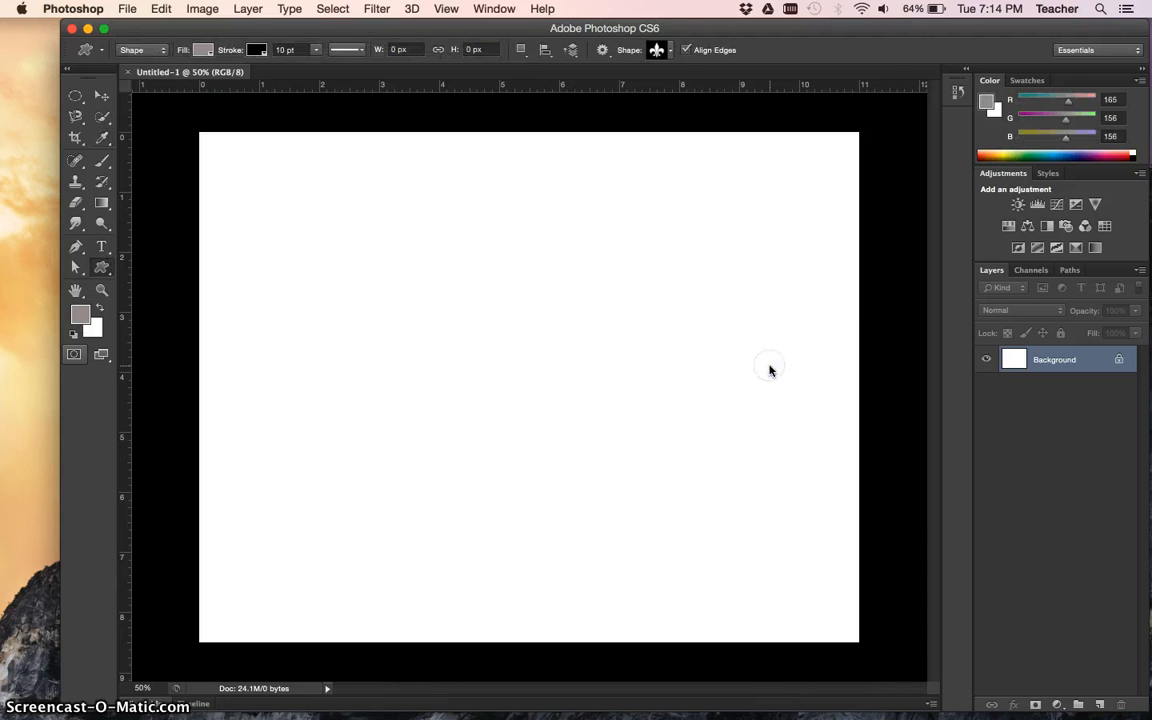
Step: Fill the Background layer with a linear grey-to-white gradient running from the page's top edge to its bottom edge
click(104, 205)
click(105, 205)
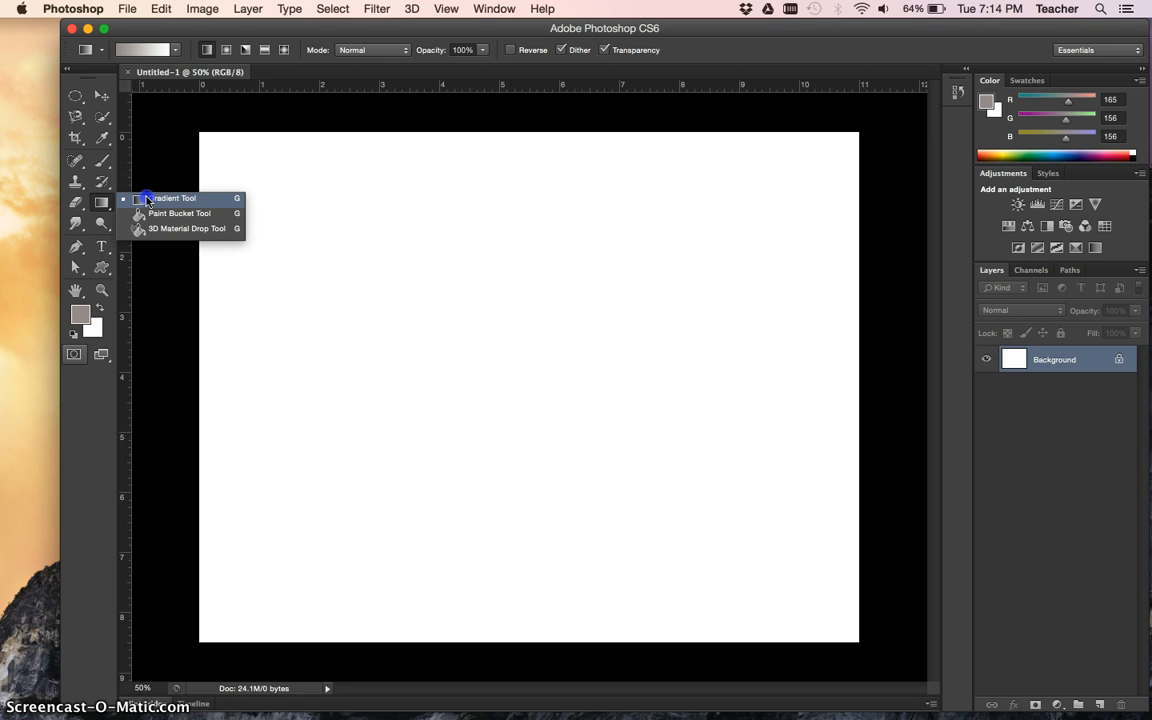
click(147, 200)
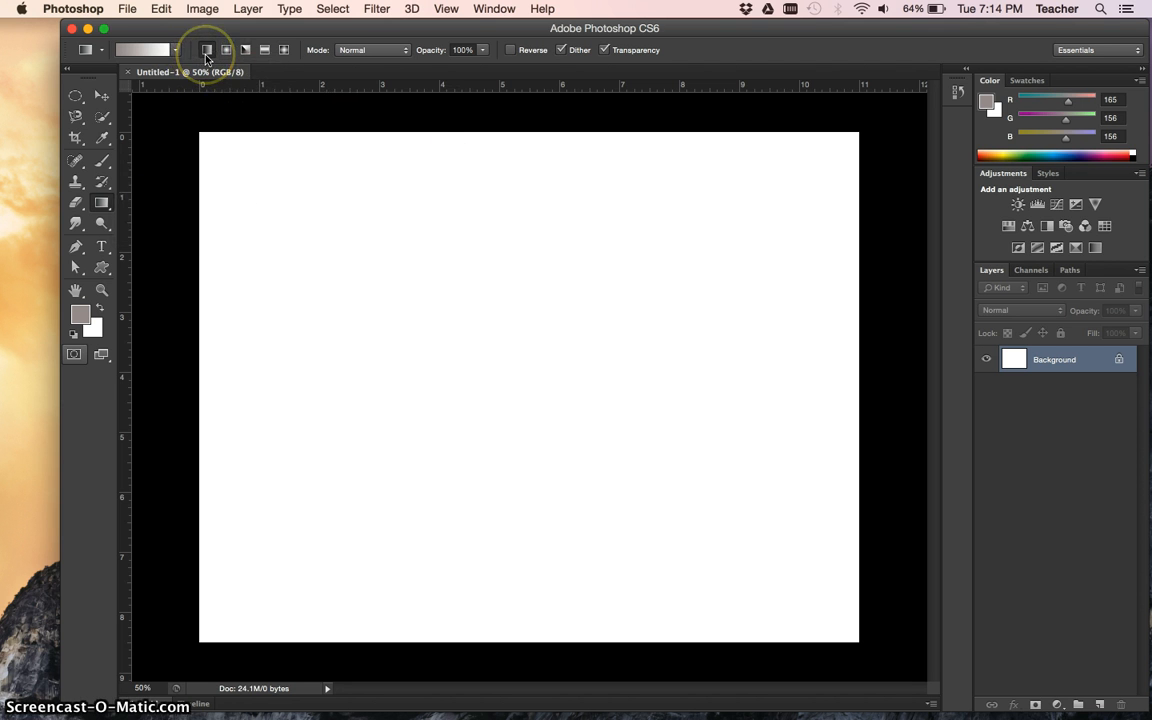
drag(485, 133, 485, 133)
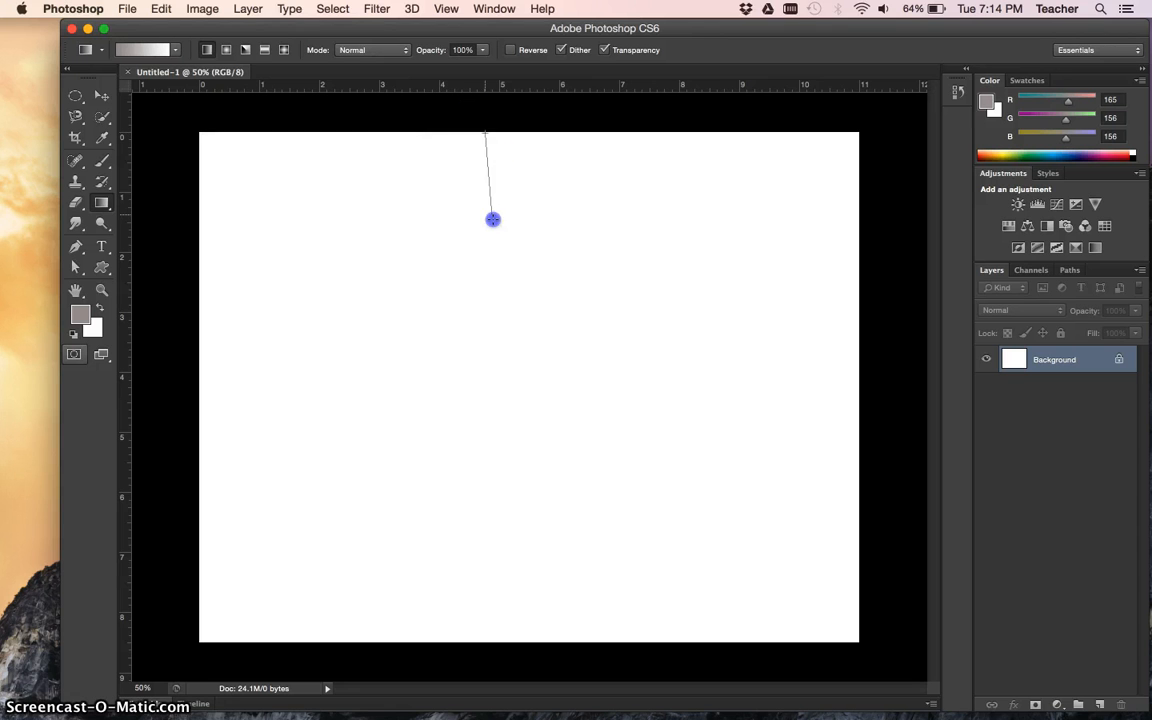
drag(493, 219, 488, 641)
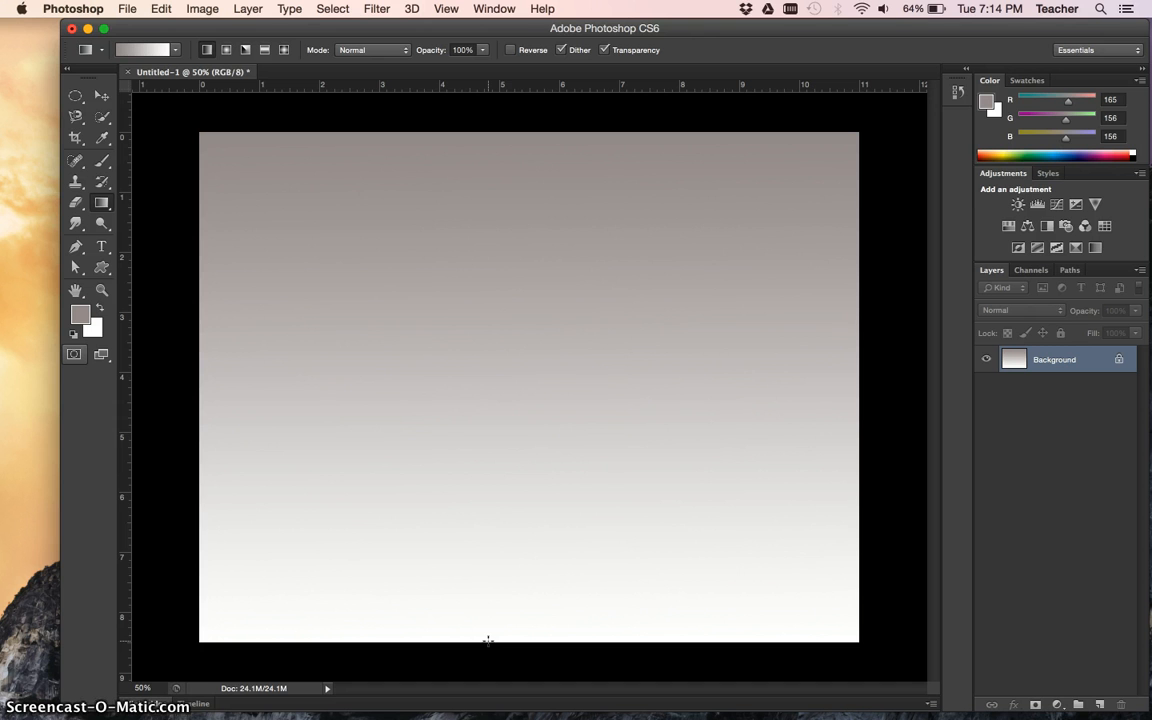
Step: Add a new layer above the gradient background and activate the Custom Shape tool
click(1098, 706)
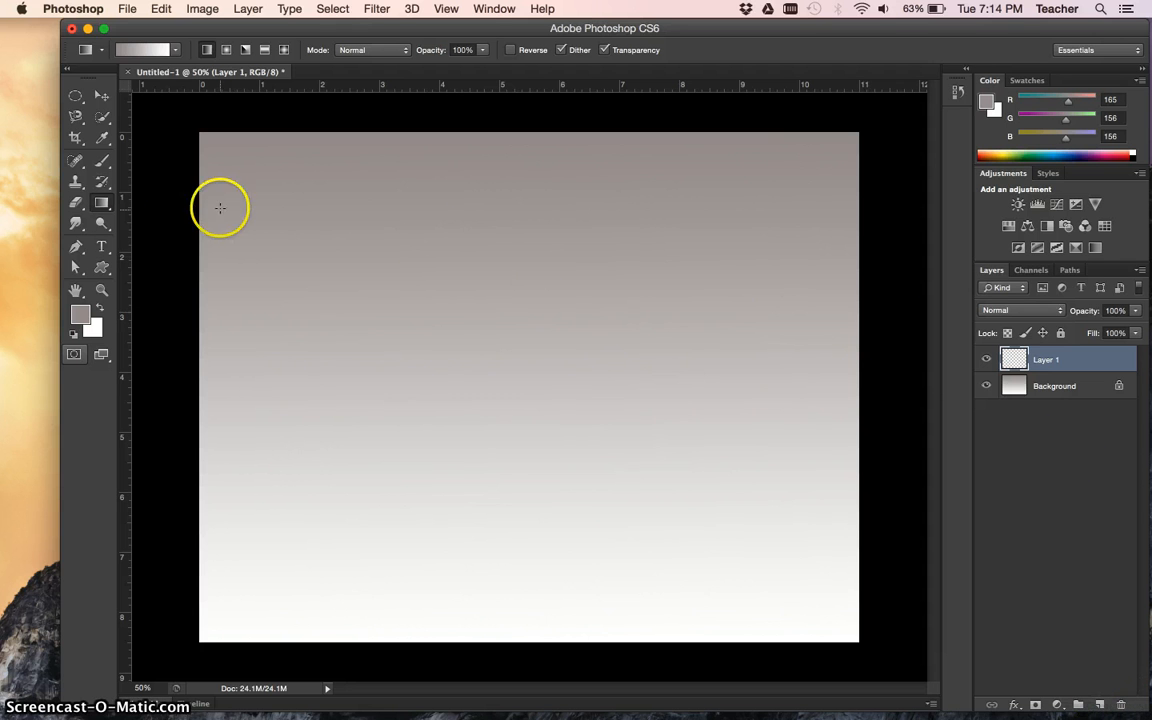
click(103, 270)
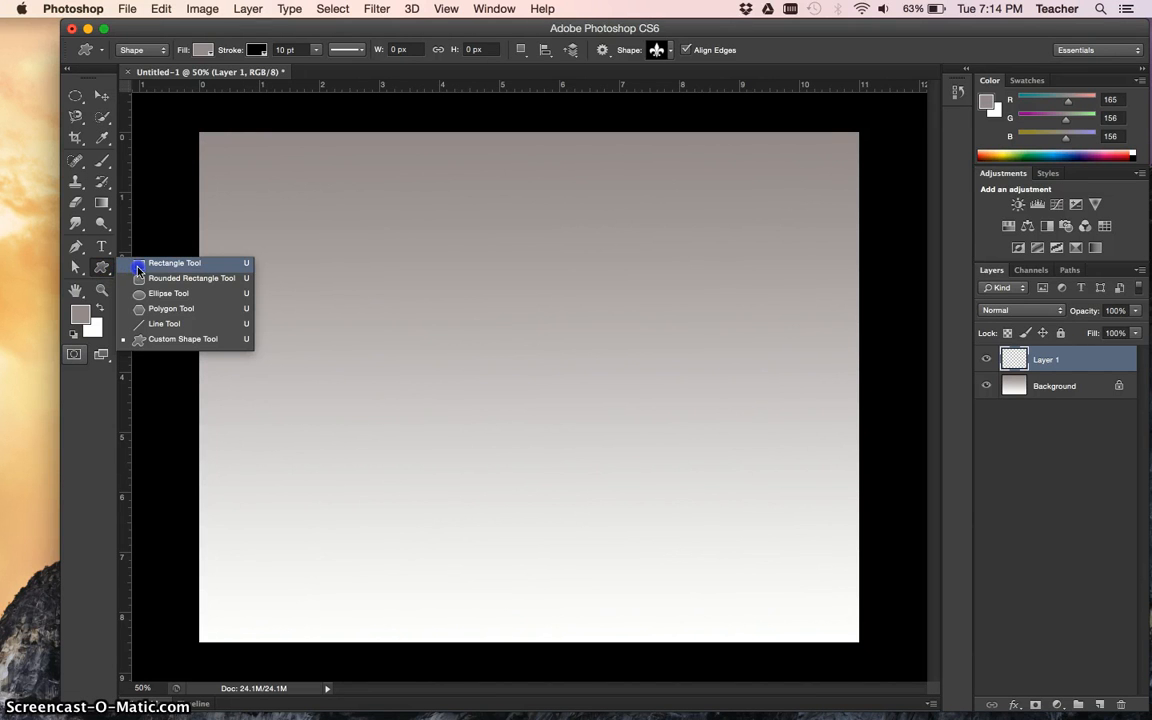
click(138, 264)
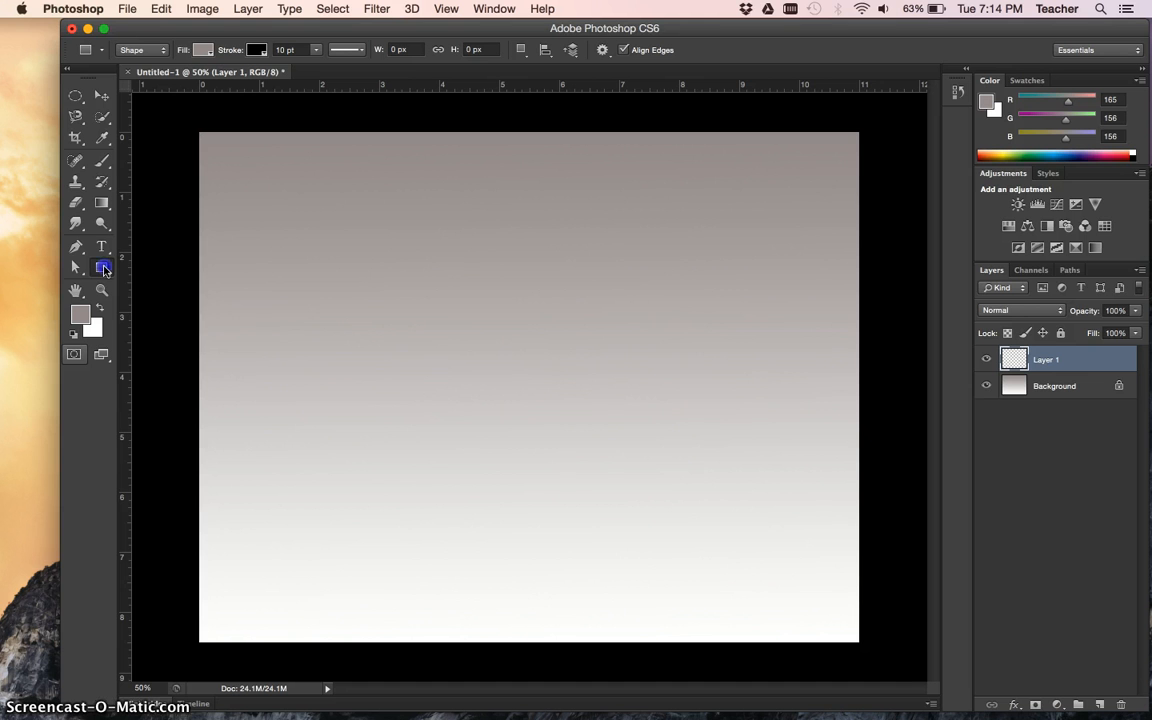
click(103, 269)
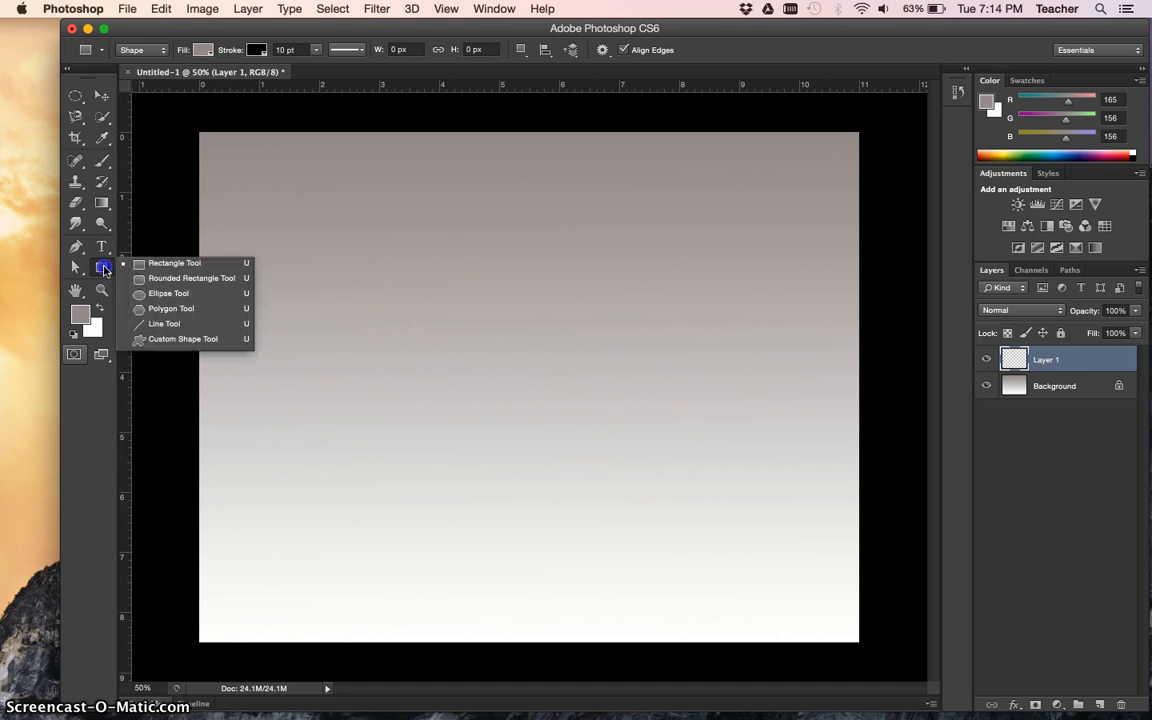
click(143, 342)
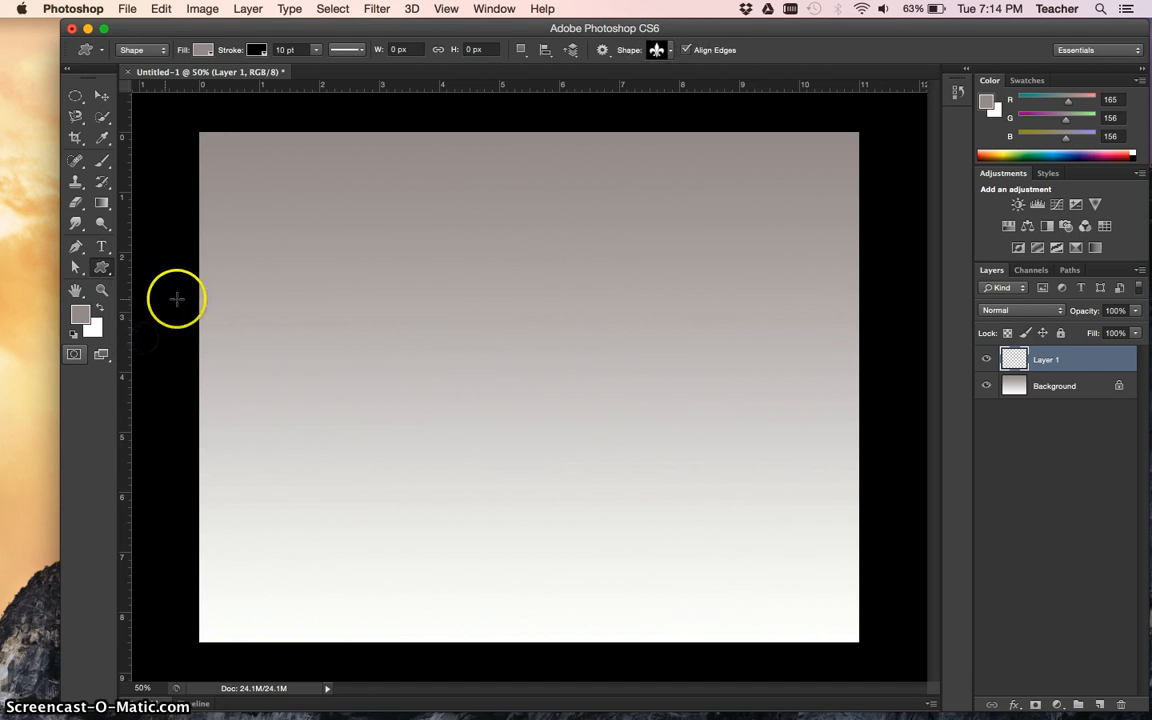
Step: Append the Film set to the custom shapes and choose its multi-frame filmstrip shape
click(671, 52)
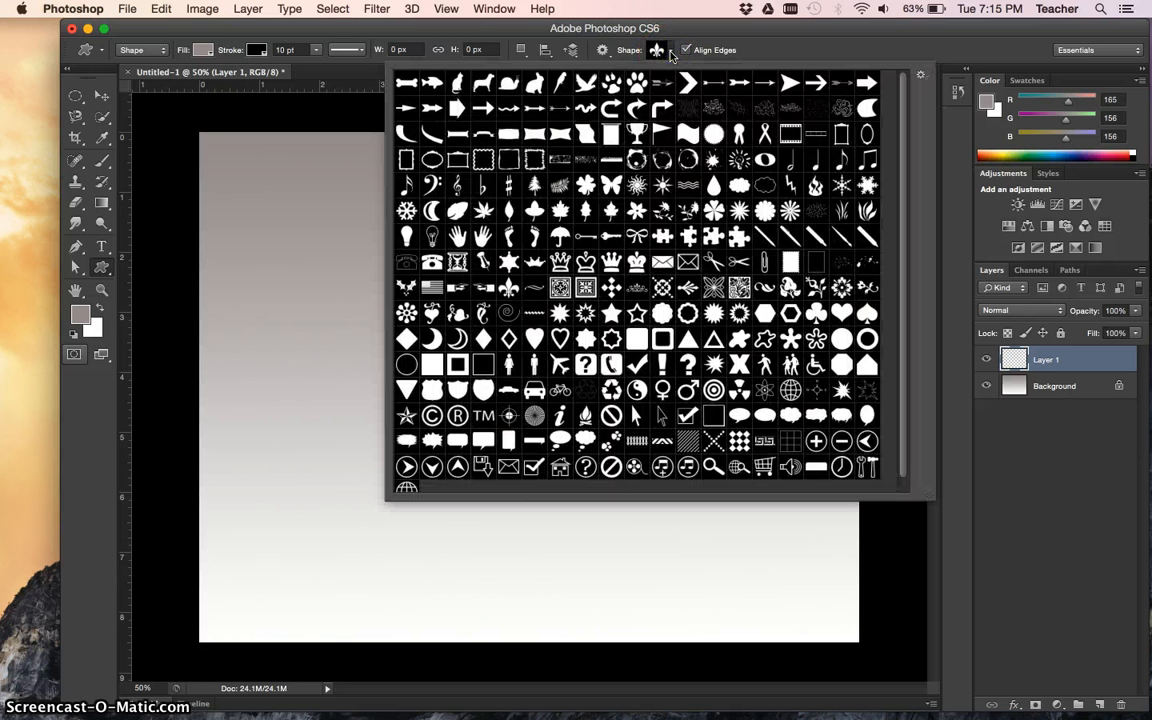
click(715, 83)
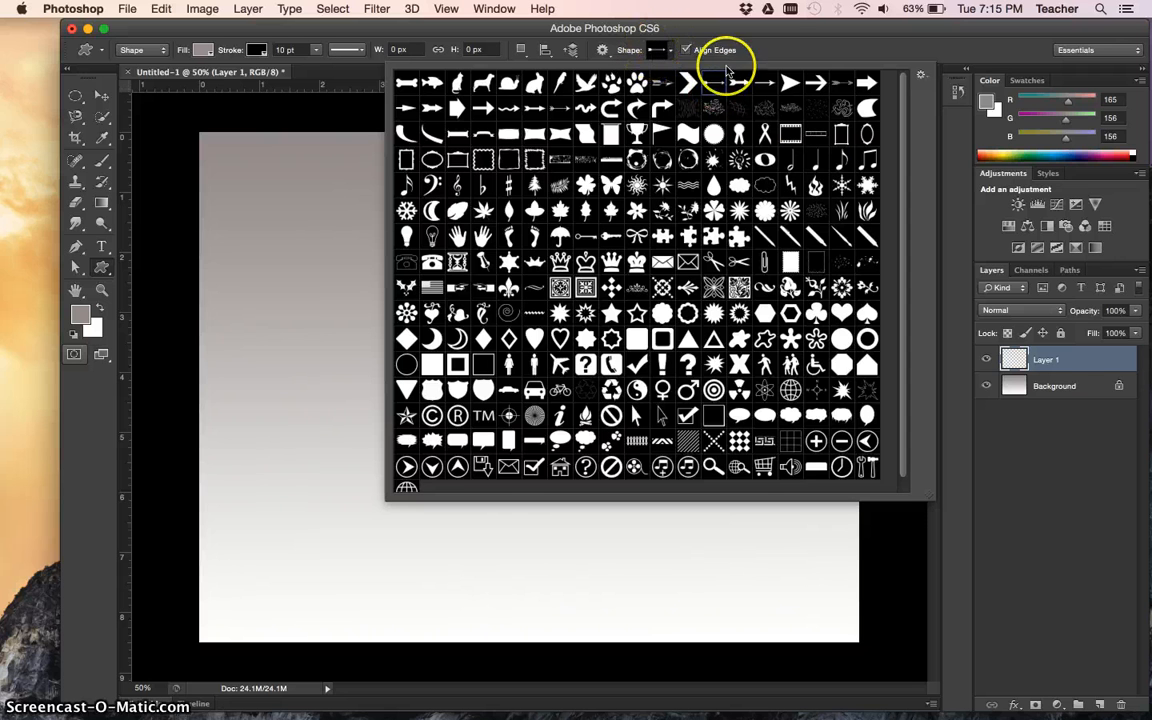
scroll(688, 288, down, 1)
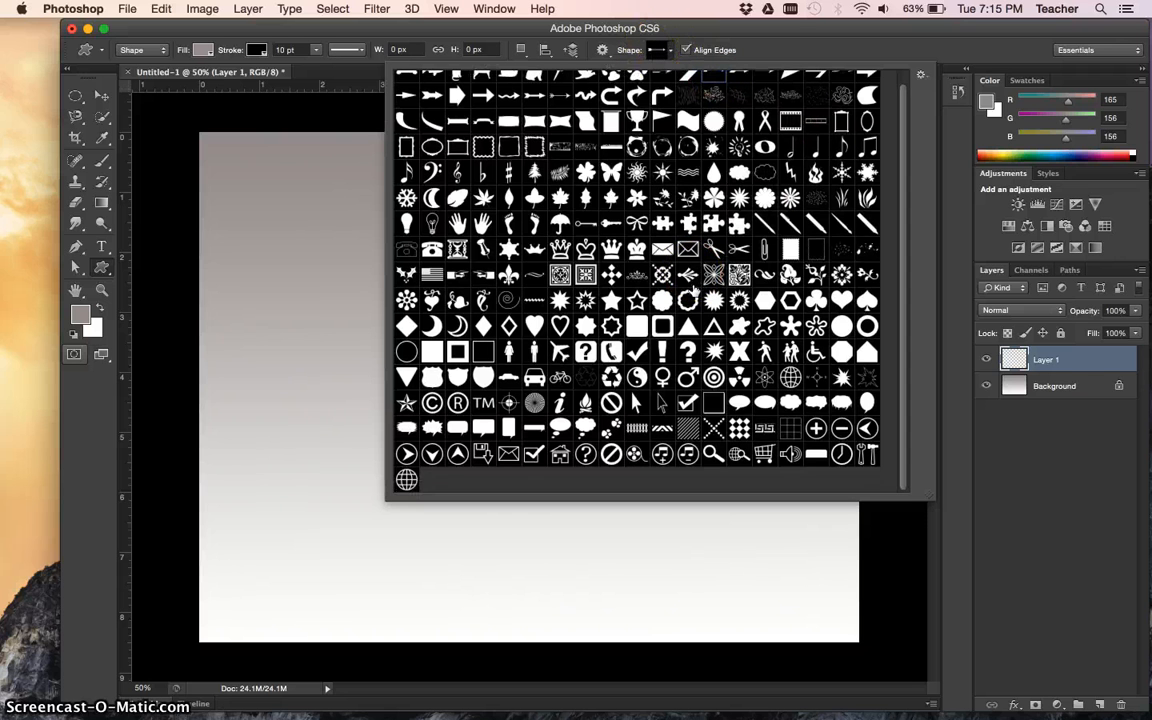
scroll(690, 288, up, 1)
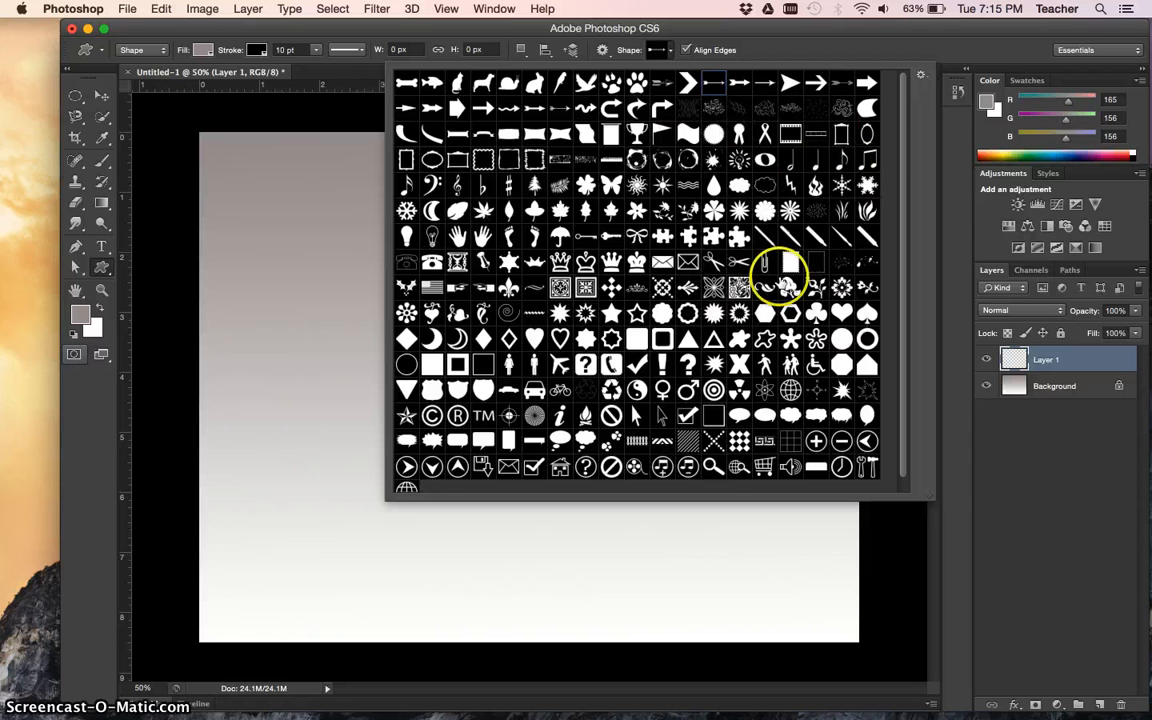
click(921, 78)
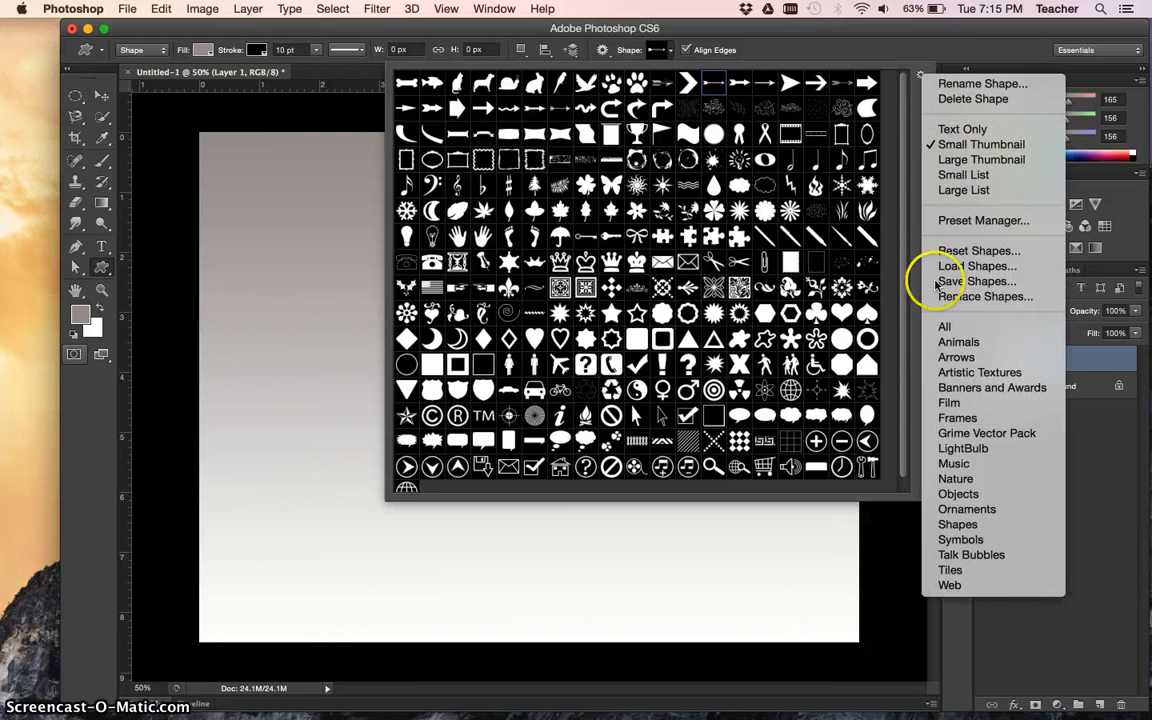
click(948, 404)
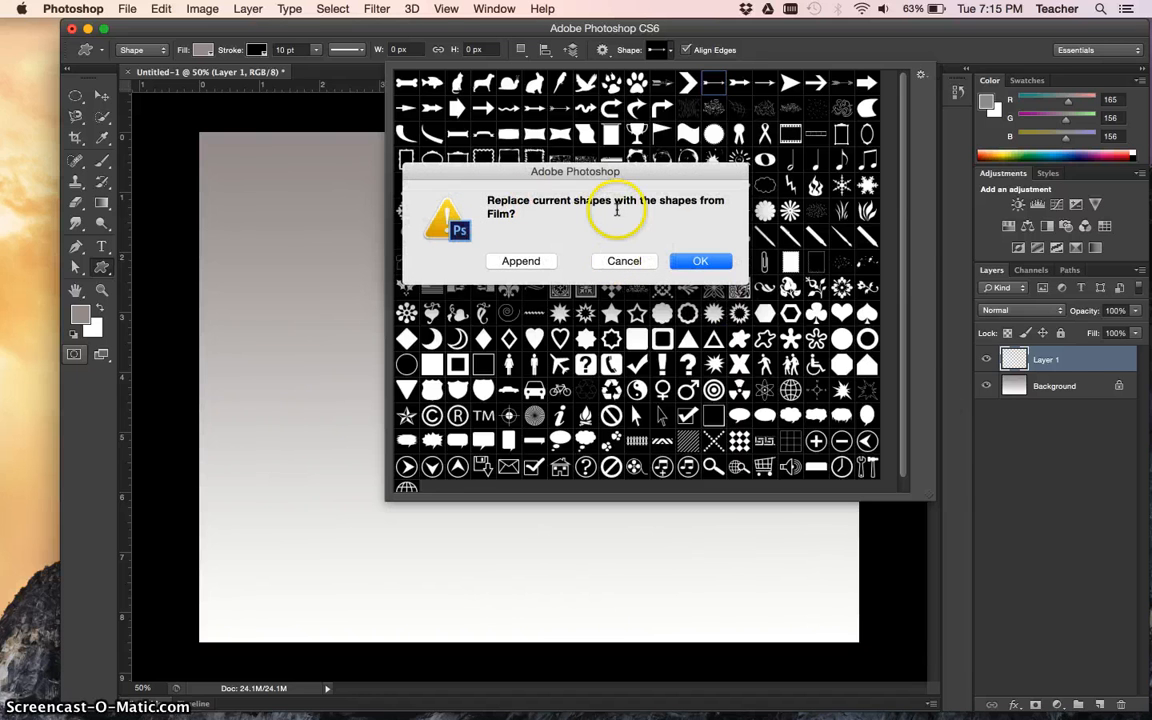
click(517, 263)
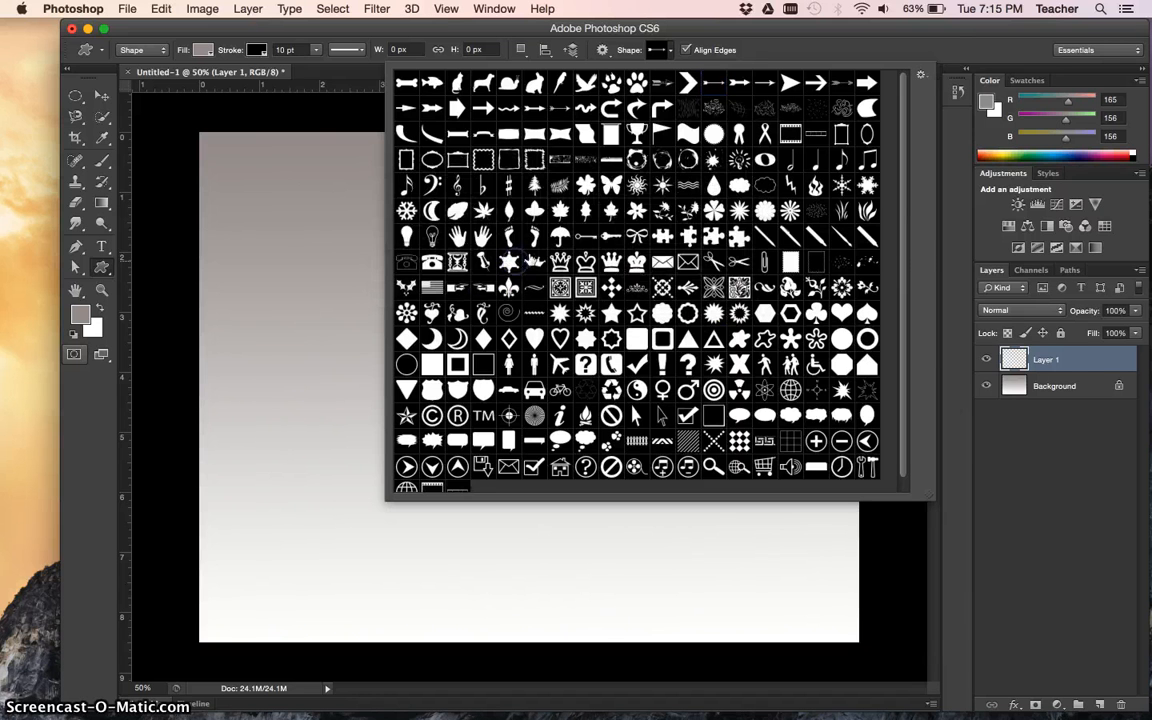
scroll(900, 272, down, 1)
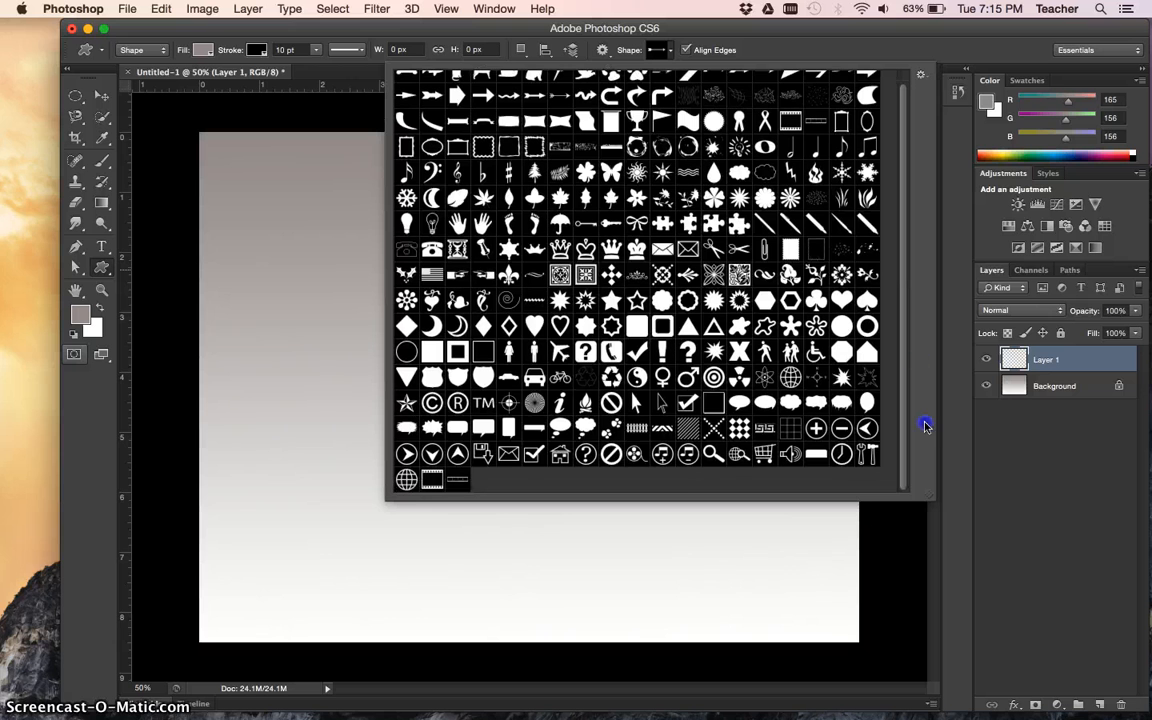
click(458, 482)
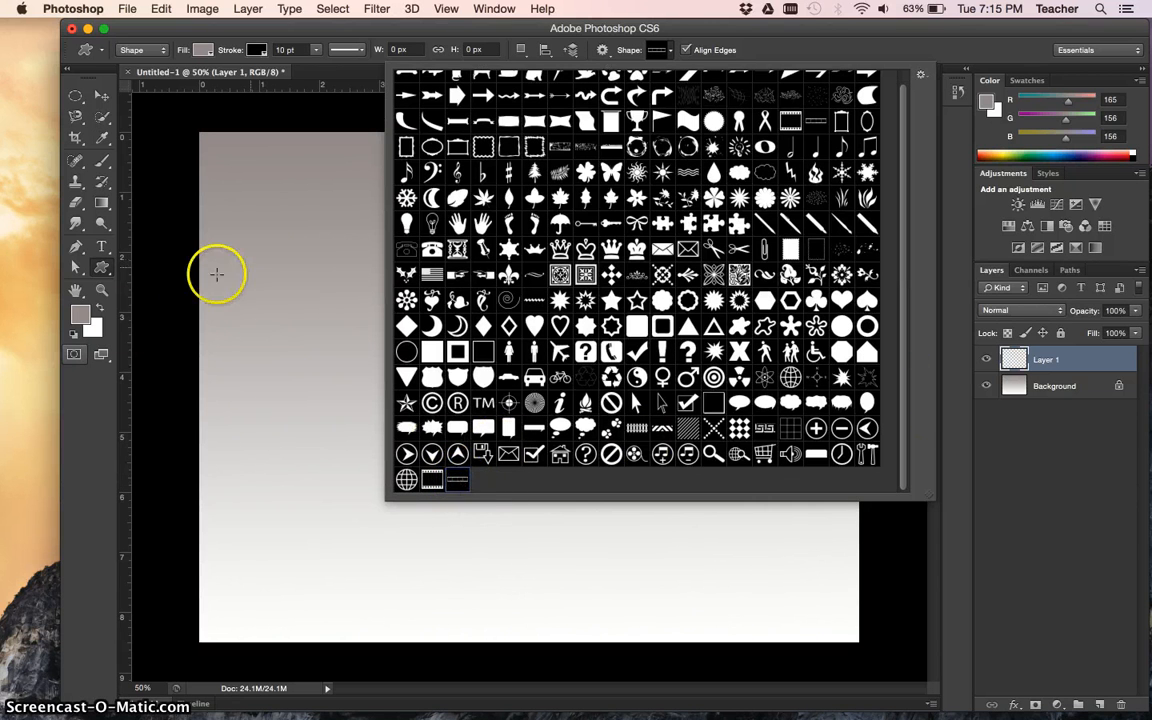
Step: Reset the foreground and background colours to the default black and white
click(84, 320)
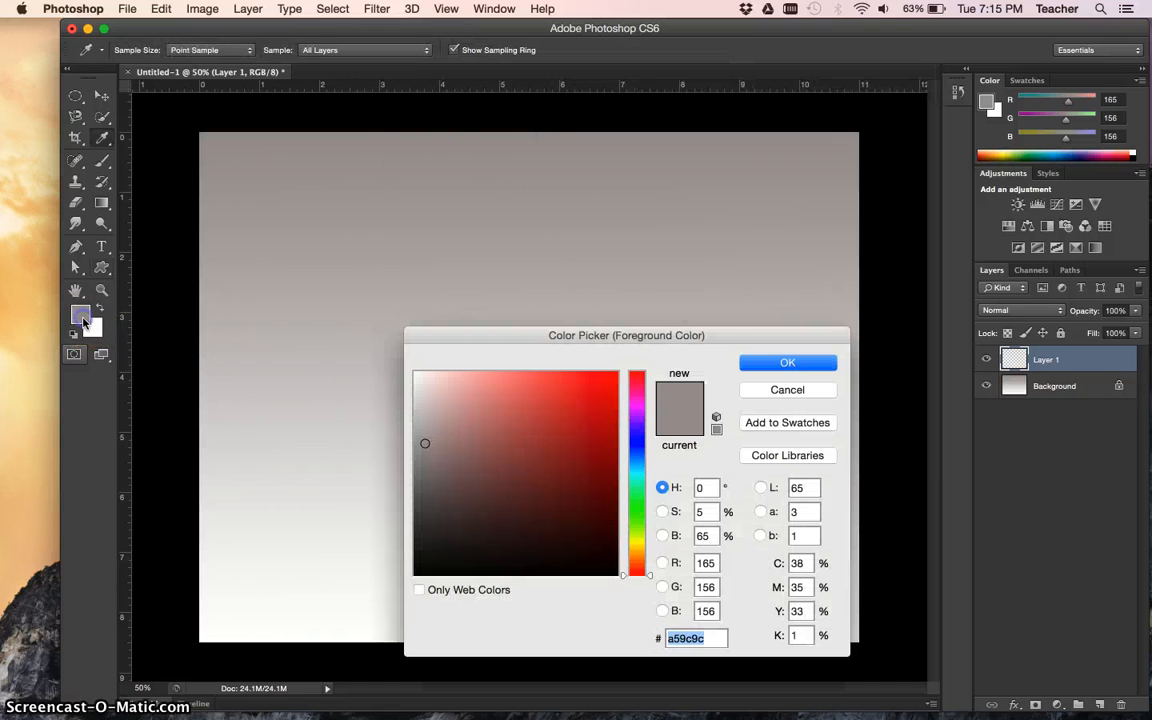
click(806, 392)
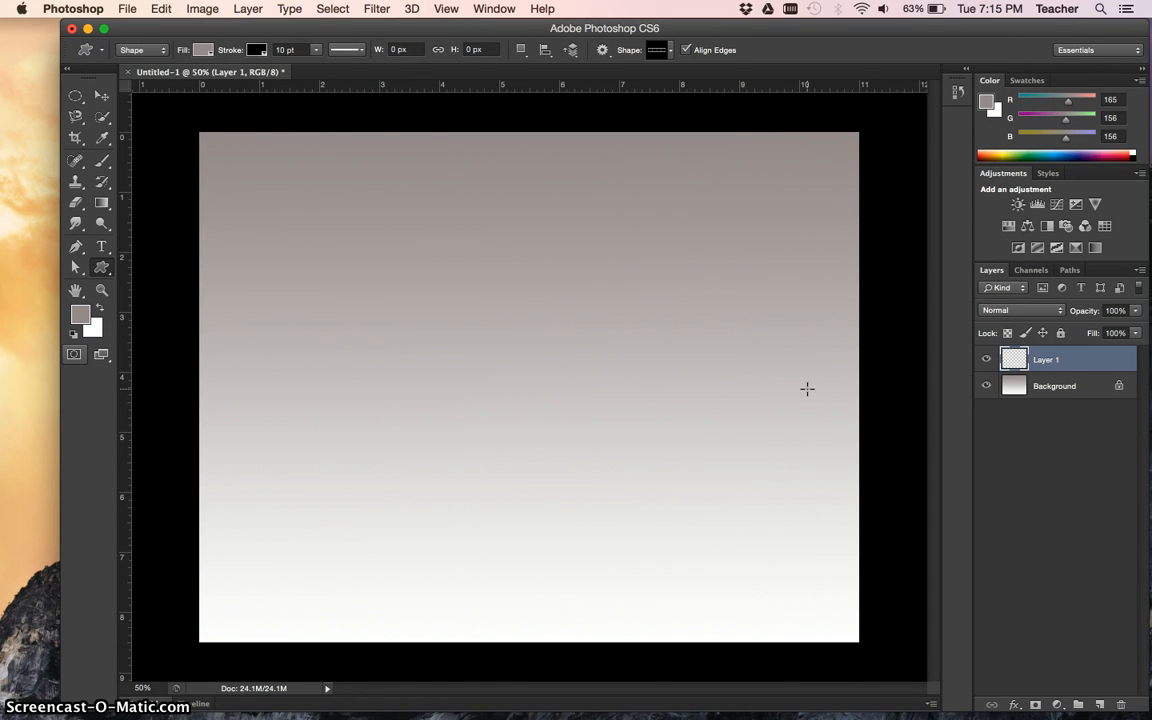
key(d)
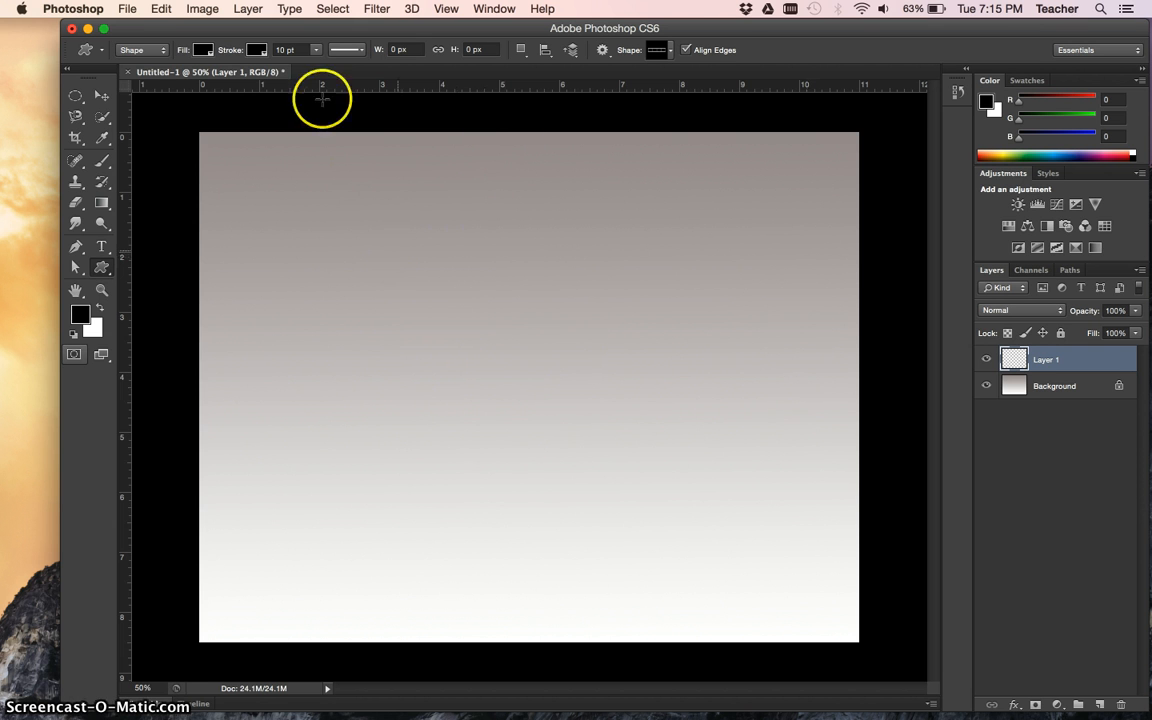
Step: Draw the filmstrip in Shape mode, about 3192 × 1077 px, across the page's upper half, and move it slightly up and left
click(141, 49)
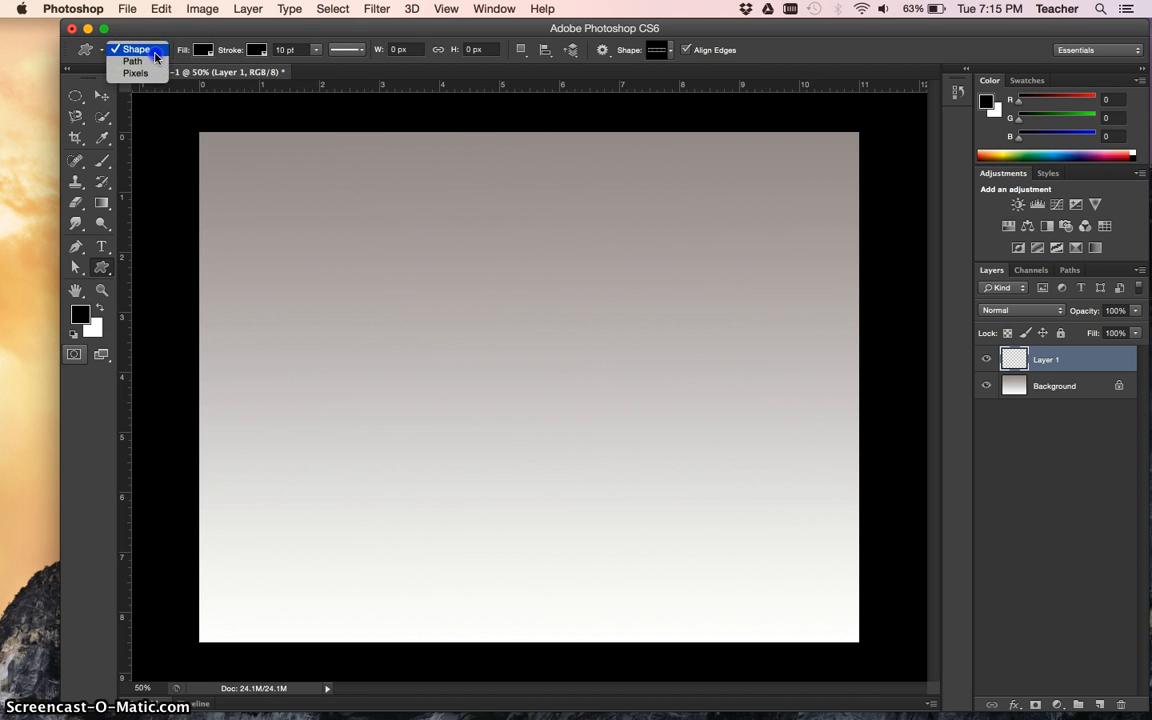
click(154, 53)
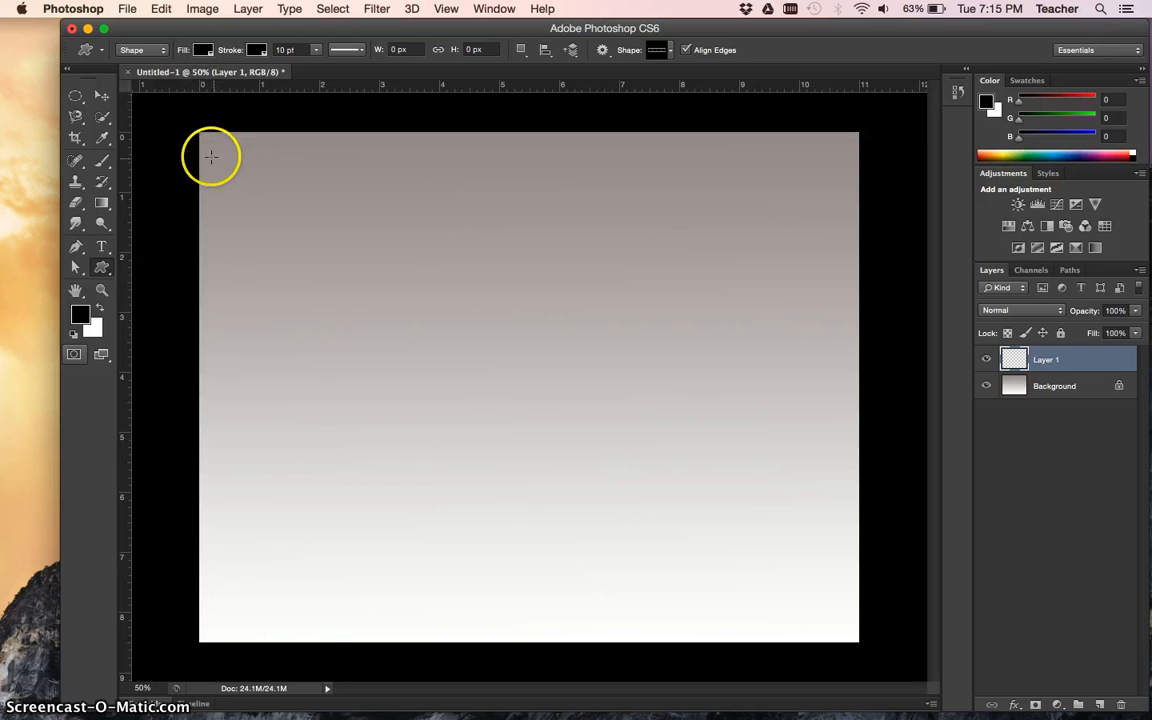
drag(210, 153, 847, 369)
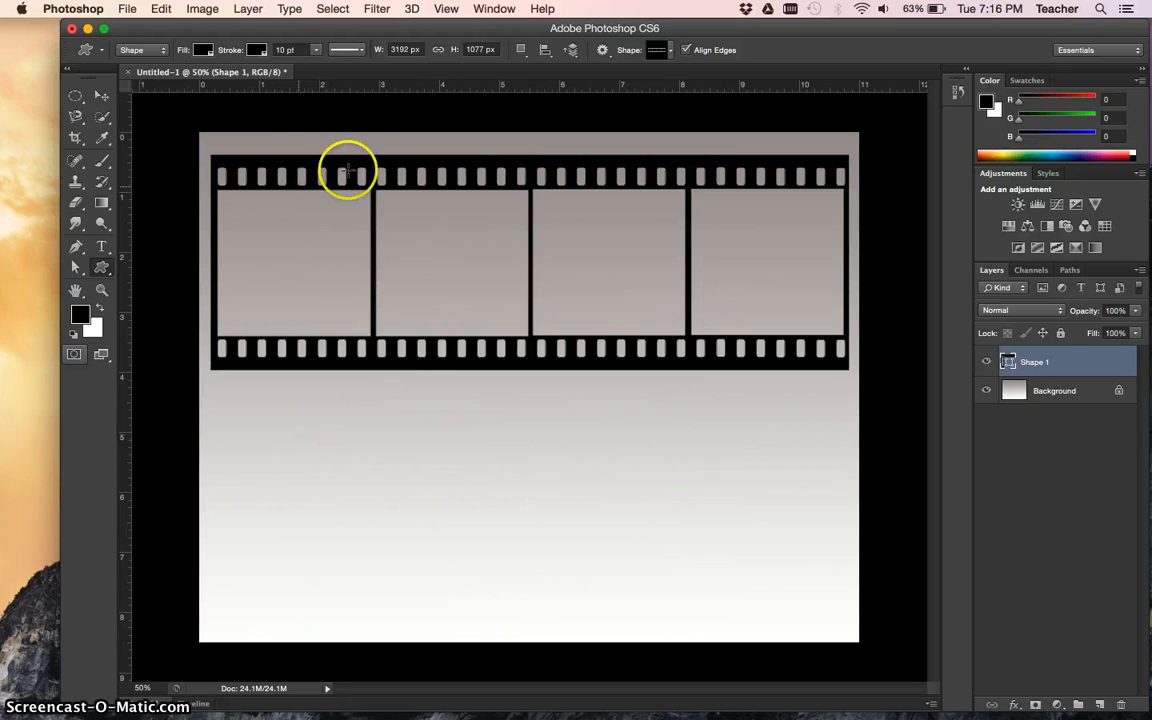
click(102, 95)
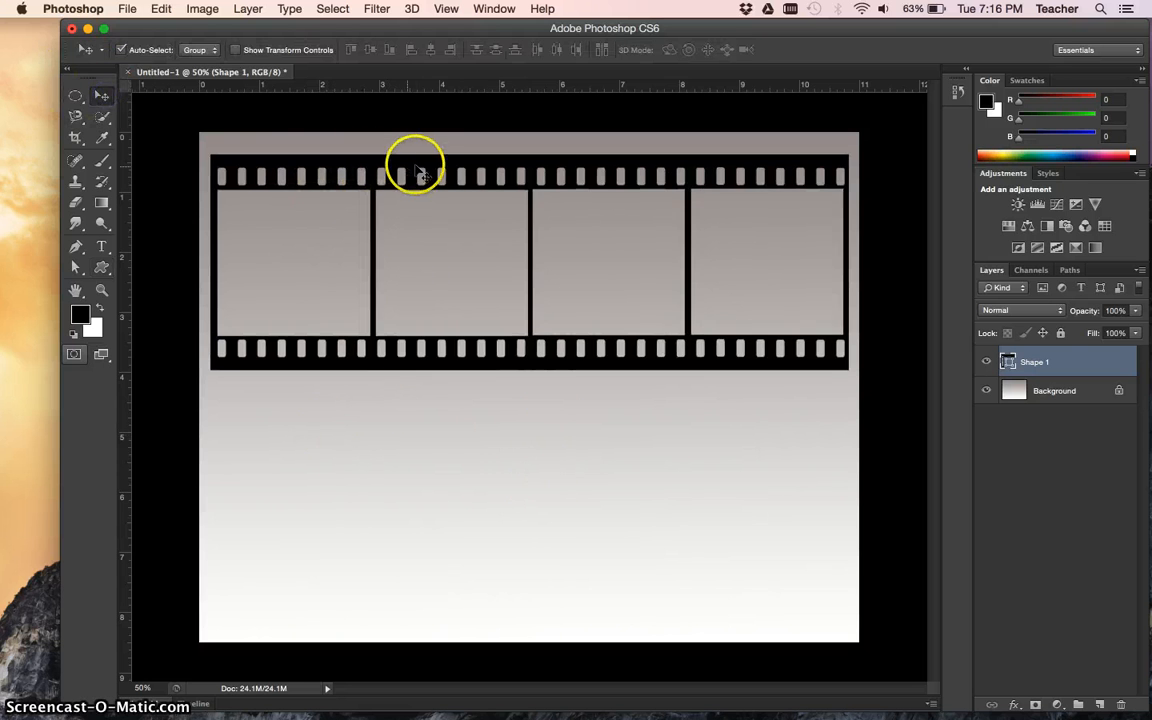
mouse_move(411, 172)
mouse_down()
mouse_move(414, 148)
mouse_move(409, 164)
mouse_up()
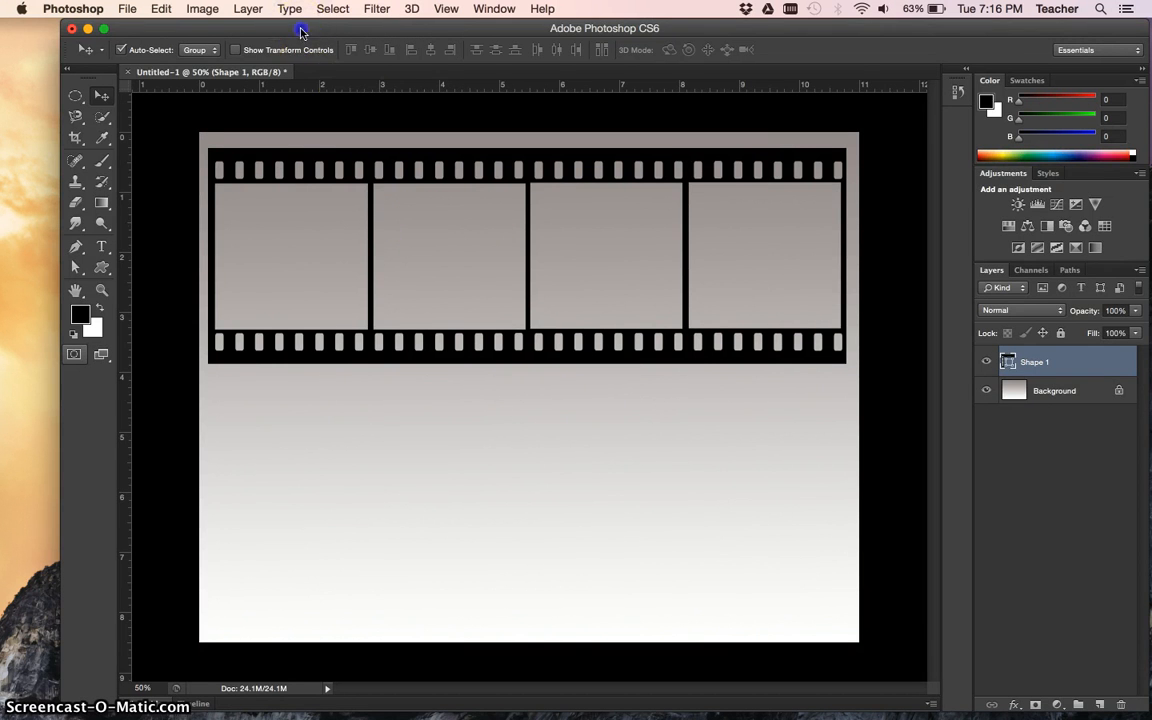
Step: Move the Photoshop window aside to uncover the desktop and open the winter scenes folder in Finder
drag(303, 30, 618, 46)
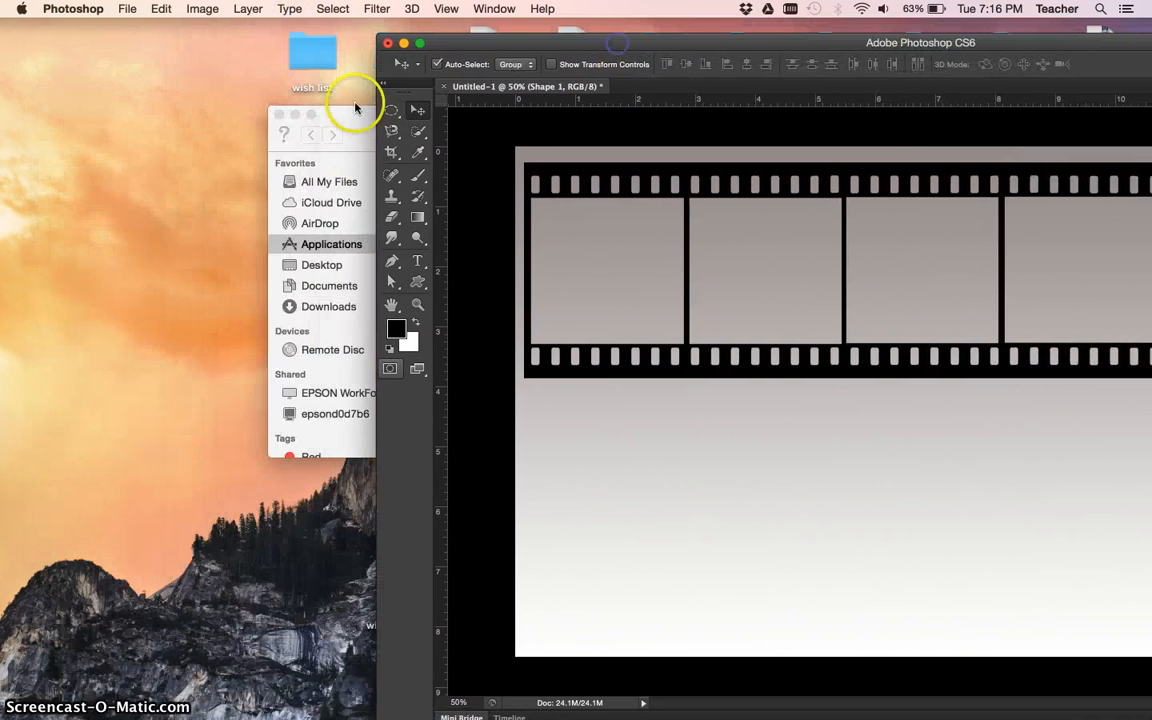
click(297, 116)
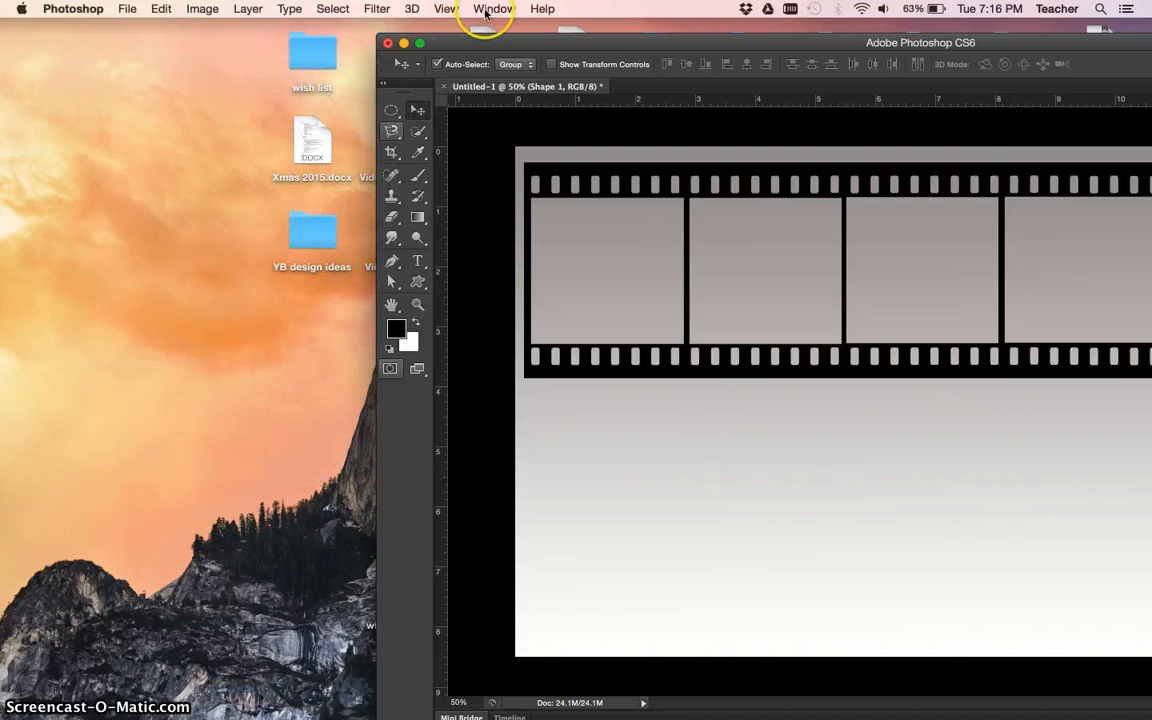
drag(471, 40, 515, 66)
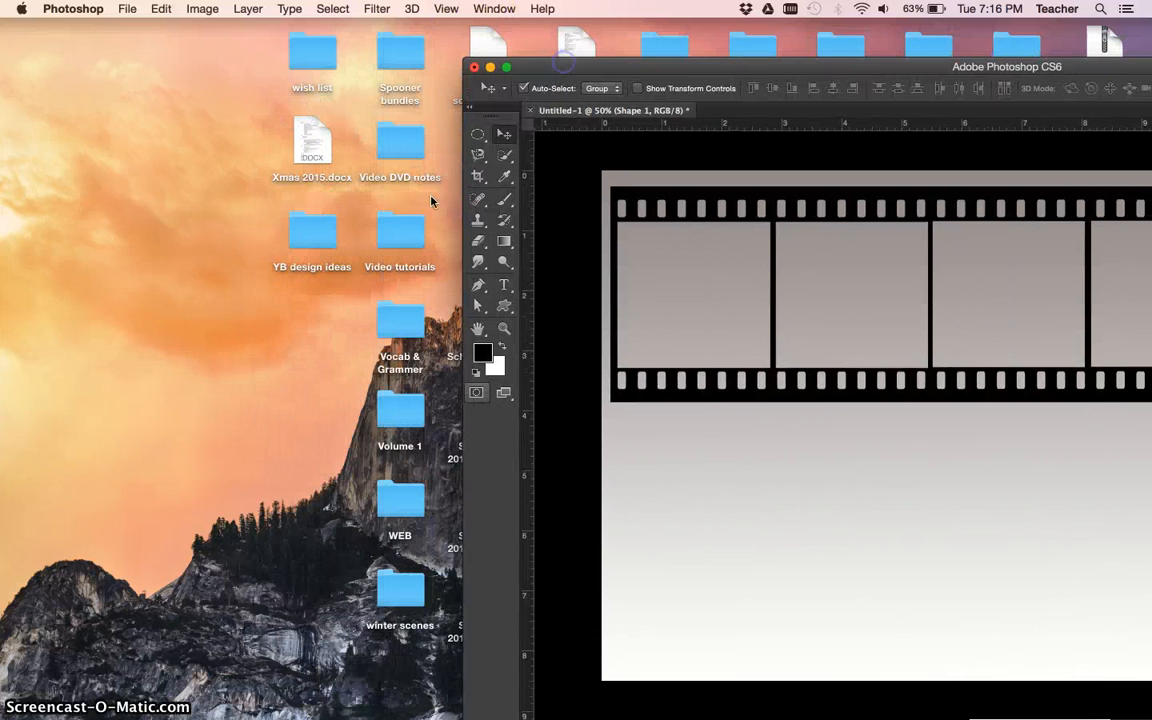
double_click(400, 590)
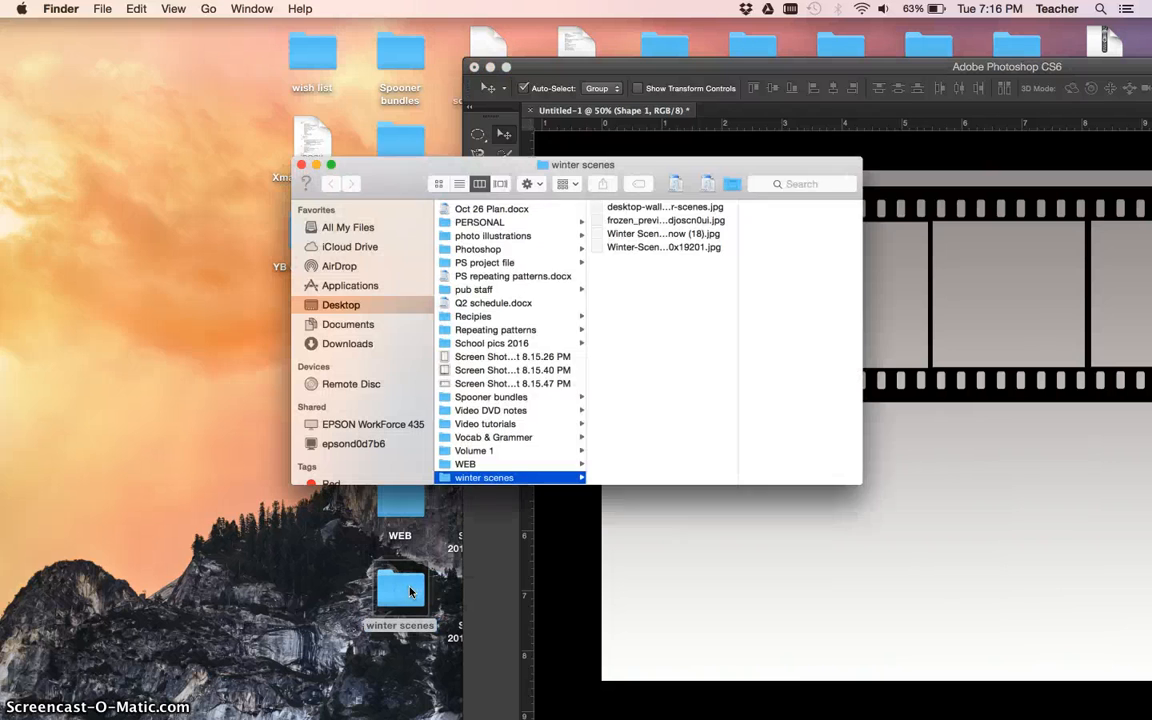
Step: Place all four winter scenes images into the filmstrip document and return its window to full view
click(662, 176)
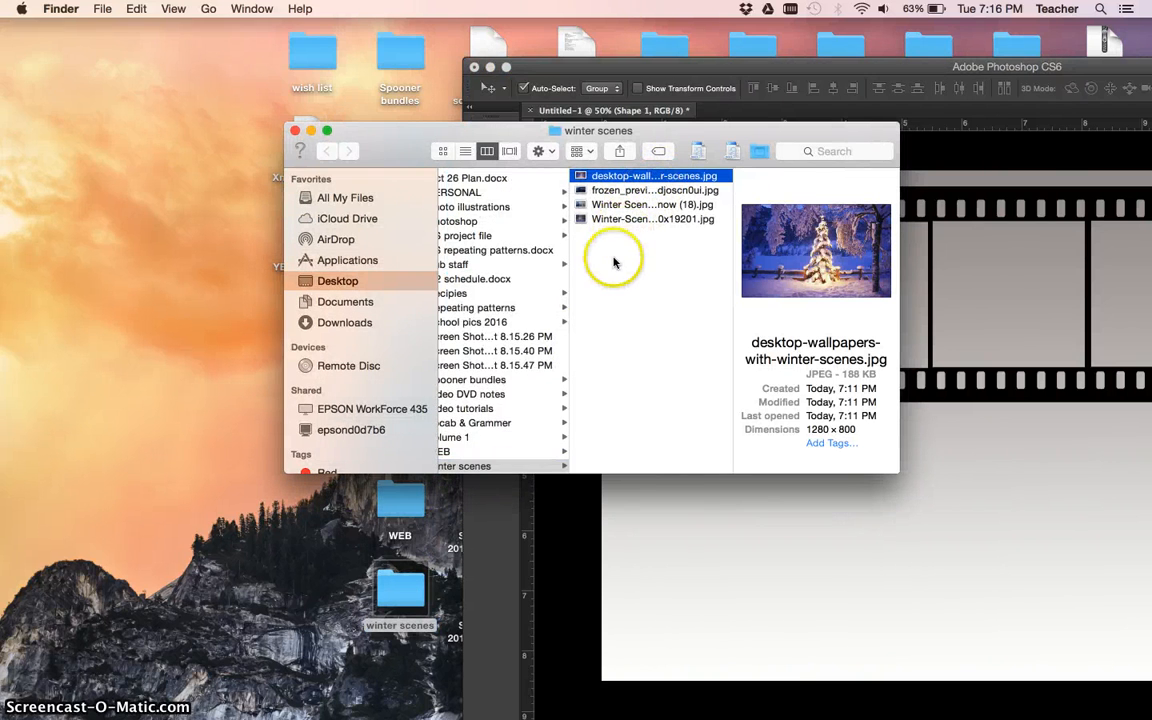
shift+click(628, 222)
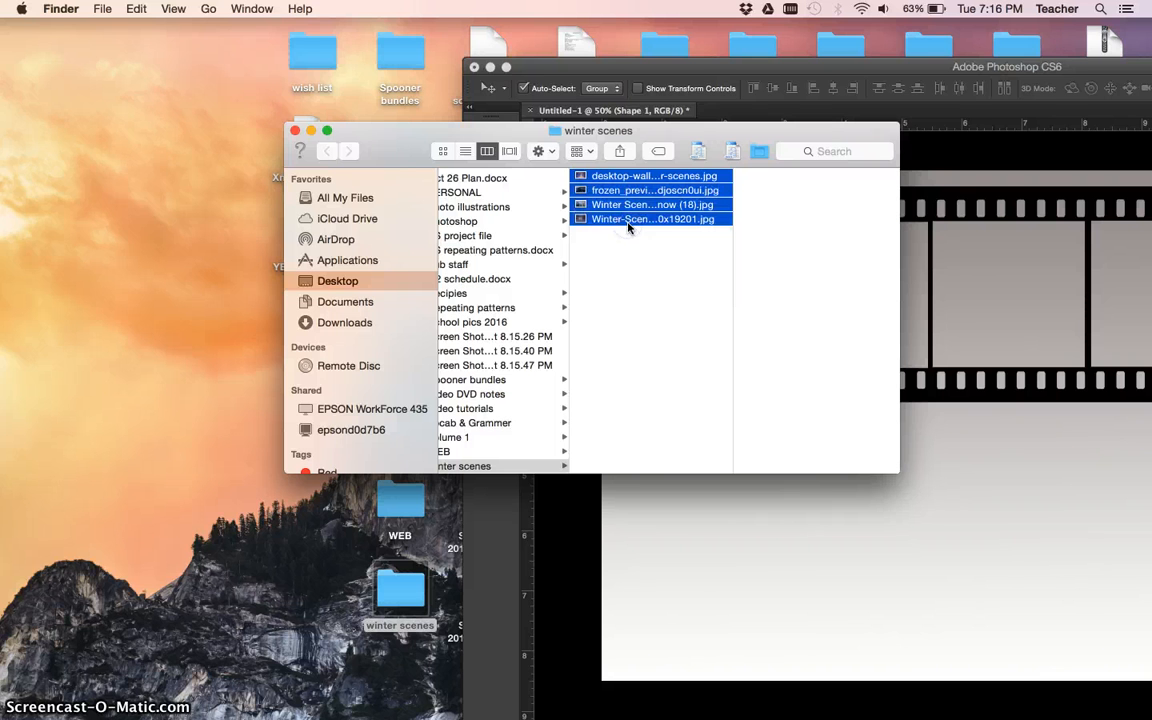
drag(627, 222, 882, 352)
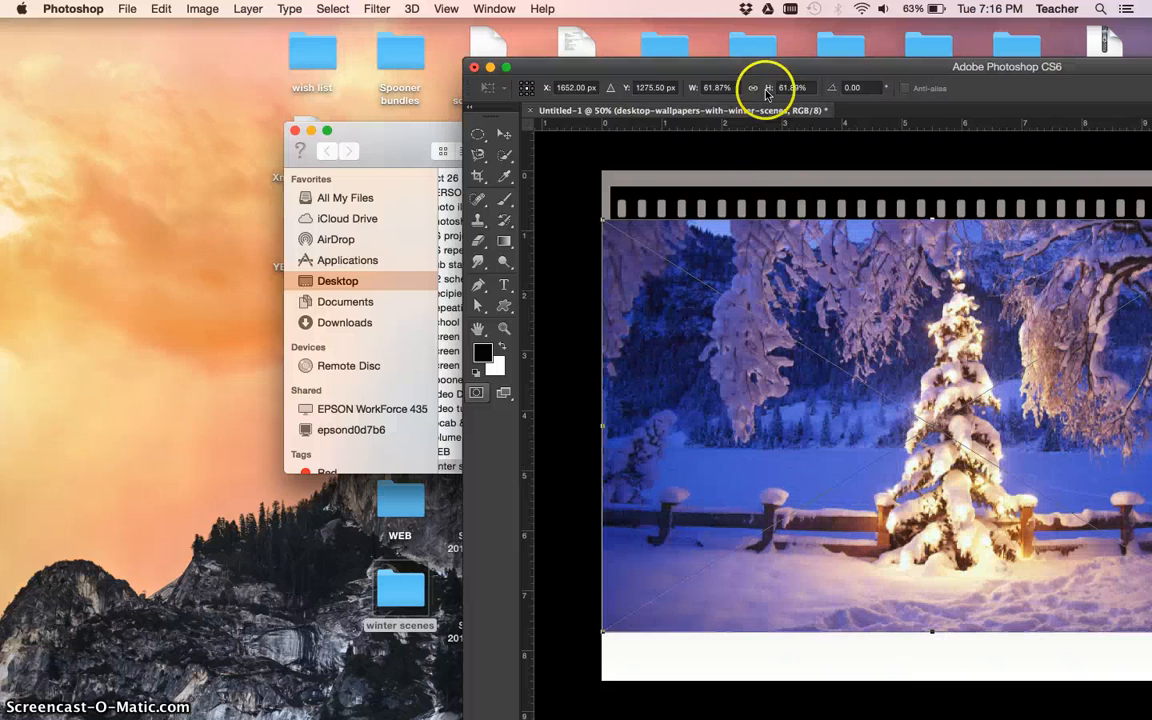
drag(764, 56, 339, 30)
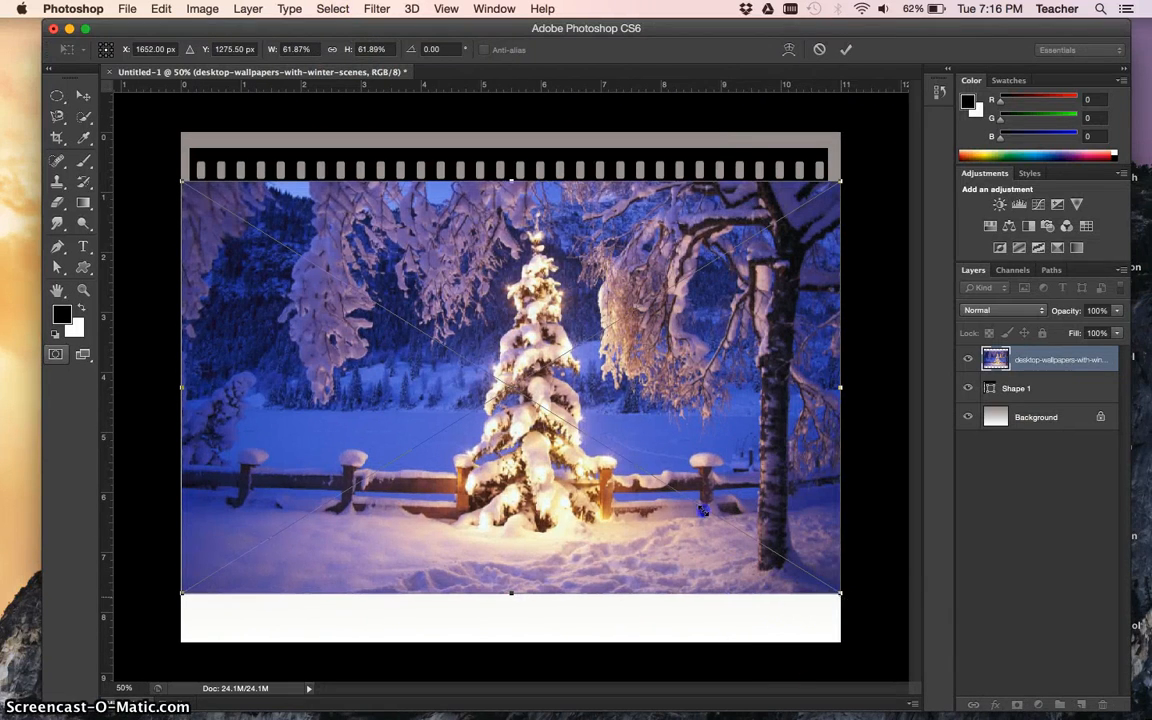
Step: Scale the lit Christmas tree picture into the filmstrip's first frame and the lakeside cabin picture into the second, accepting each placement
drag(840, 600, 346, 327)
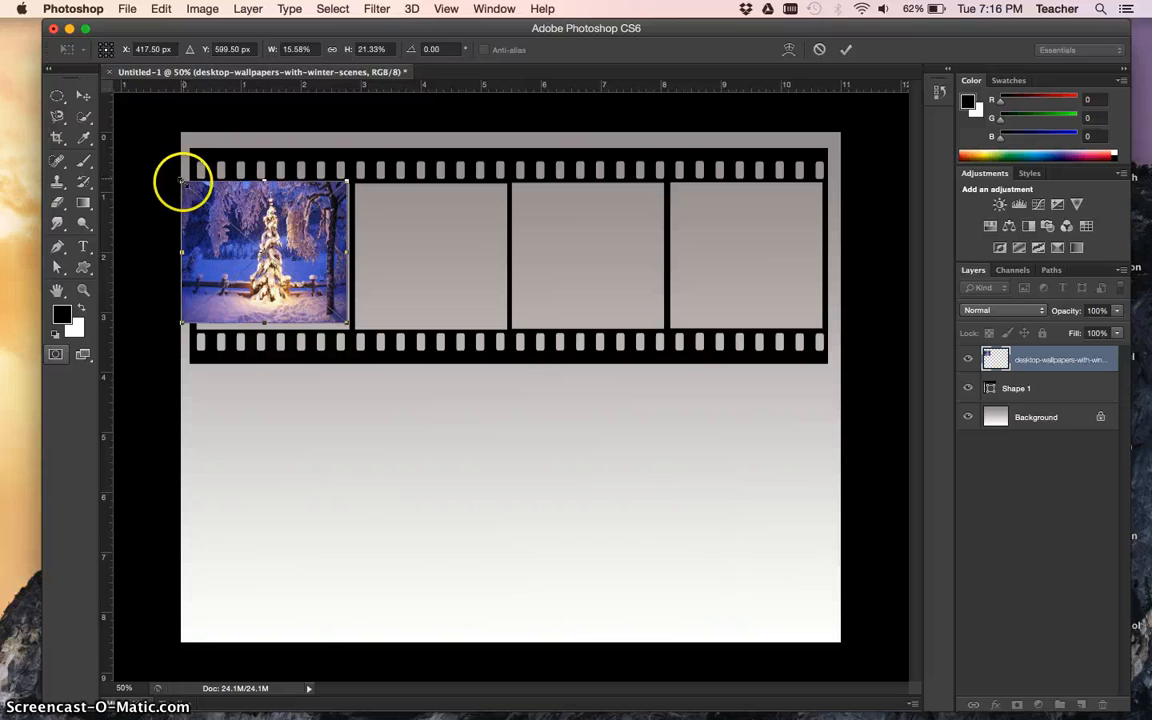
mouse_move(180, 181)
mouse_down()
mouse_move(193, 196)
mouse_move(200, 185)
mouse_up()
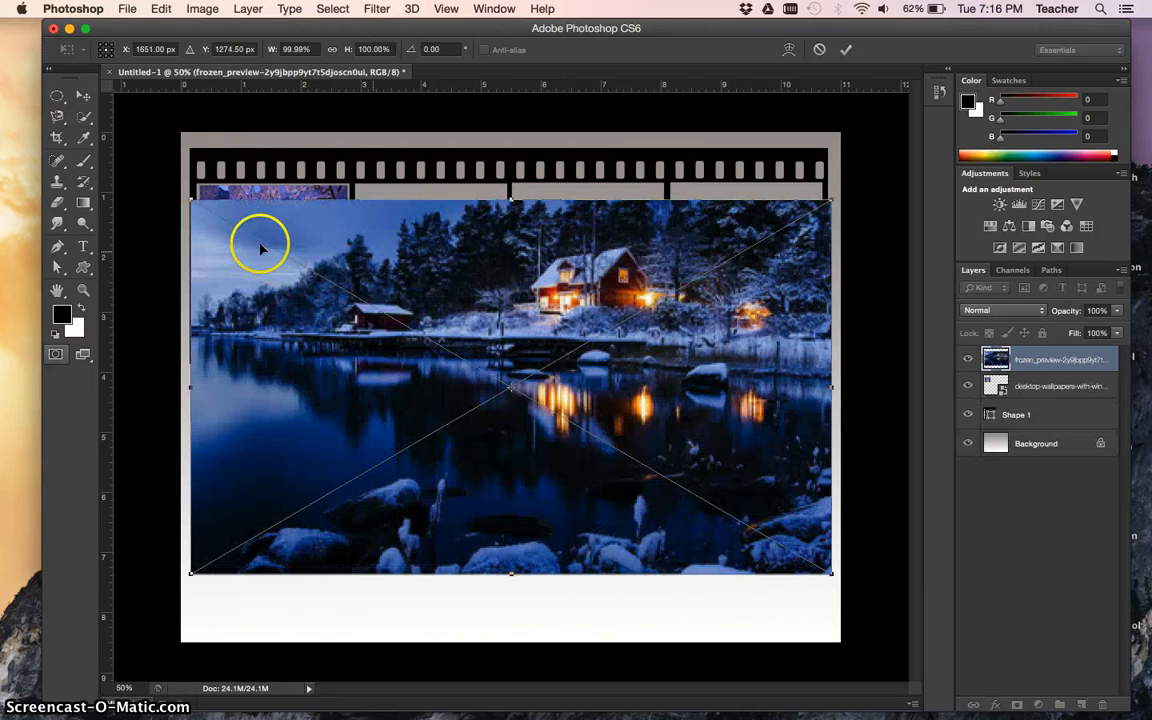
drag(321, 242, 676, 421)
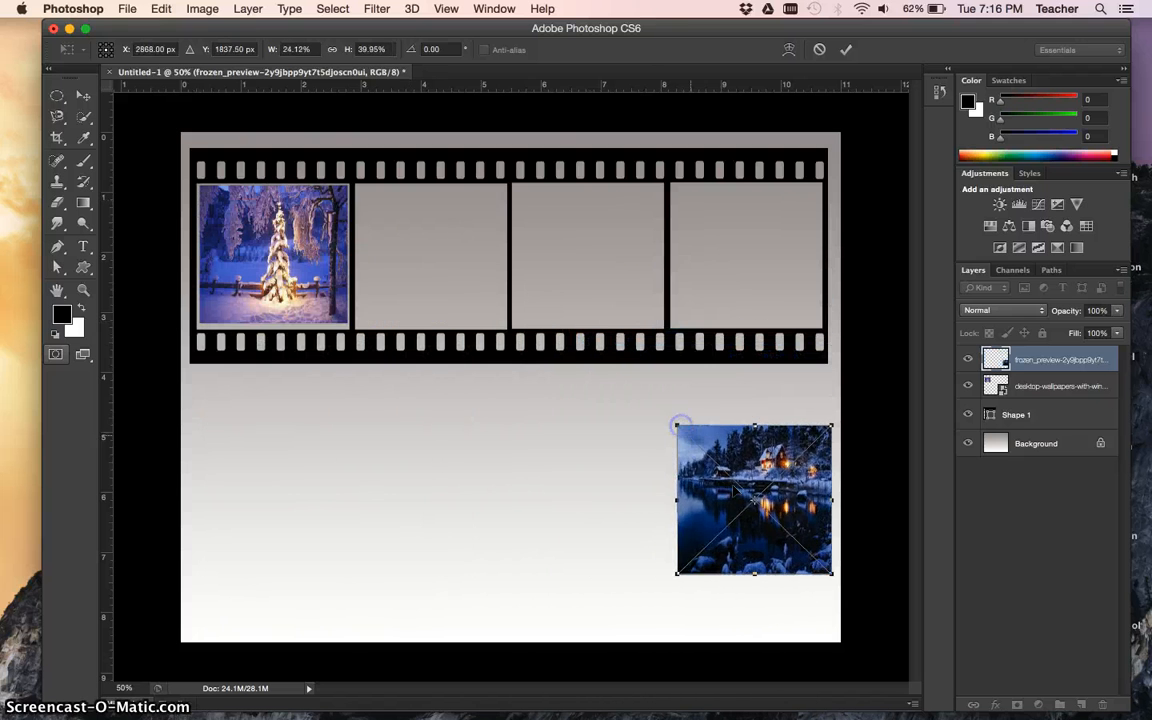
drag(745, 490, 431, 265)
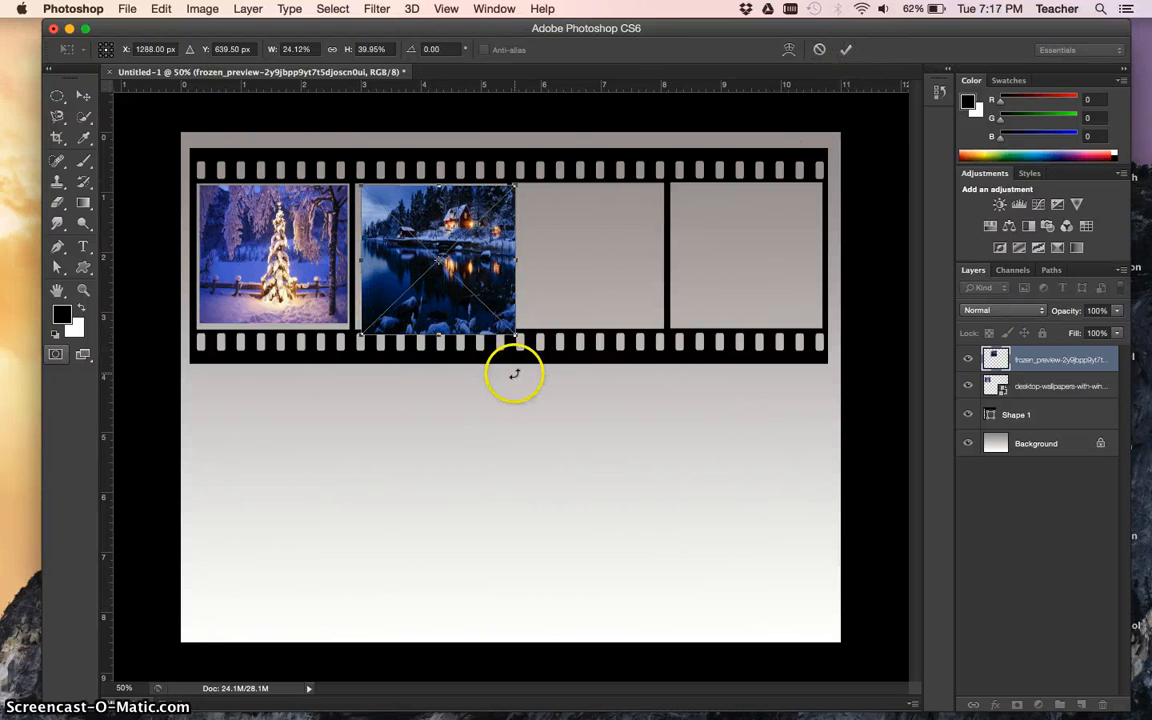
mouse_move(516, 333)
mouse_down()
mouse_move(490, 327)
mouse_move(500, 328)
mouse_up()
key(Return)
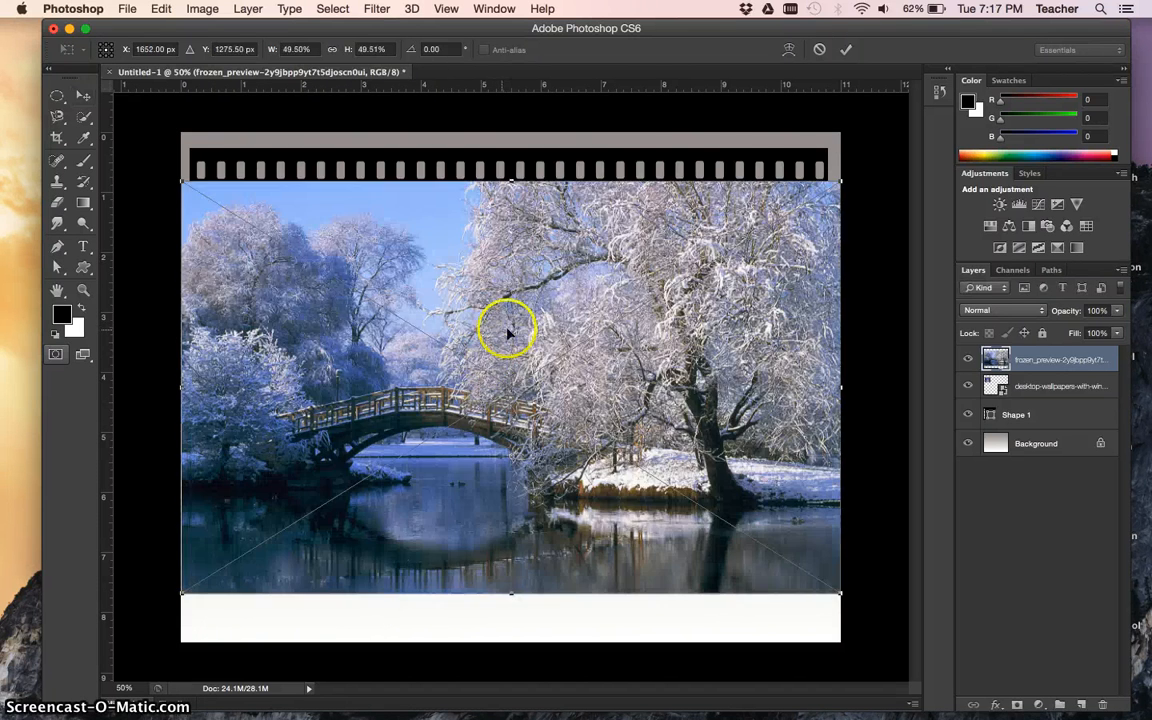
Step: Scale the snowy bridge picture to about 10.60% × 16.56%, fit it into the third frame and accept the placement
drag(185, 183, 547, 228)
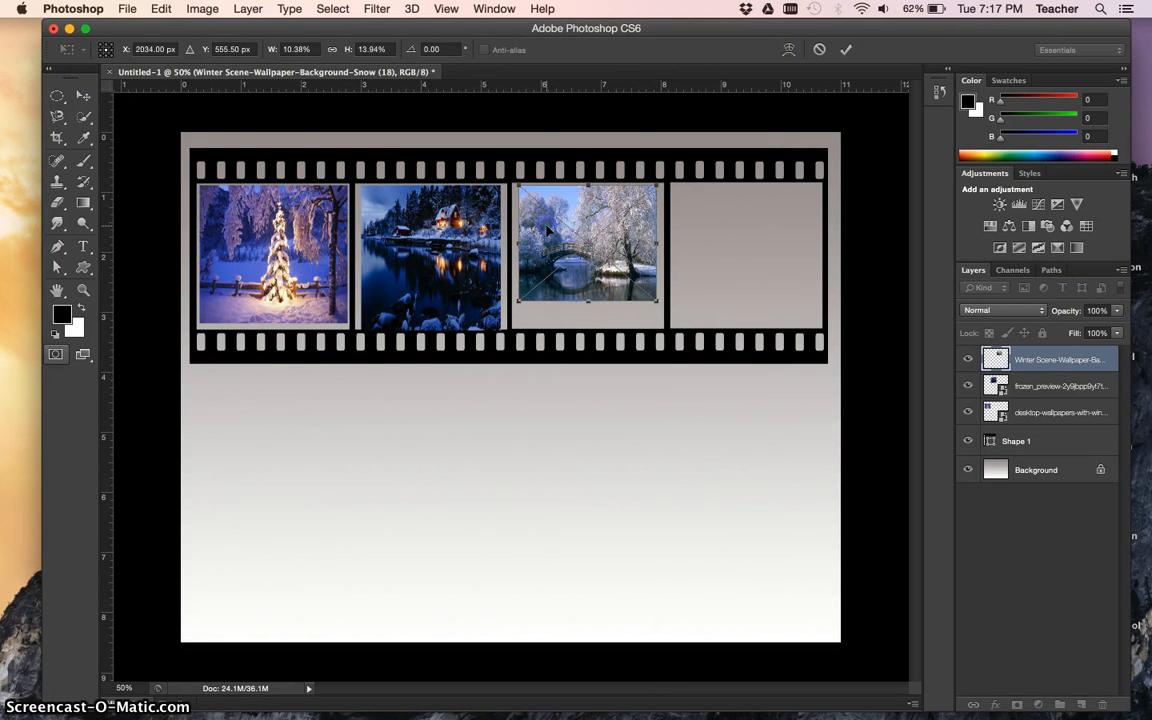
drag(657, 300, 656, 323)
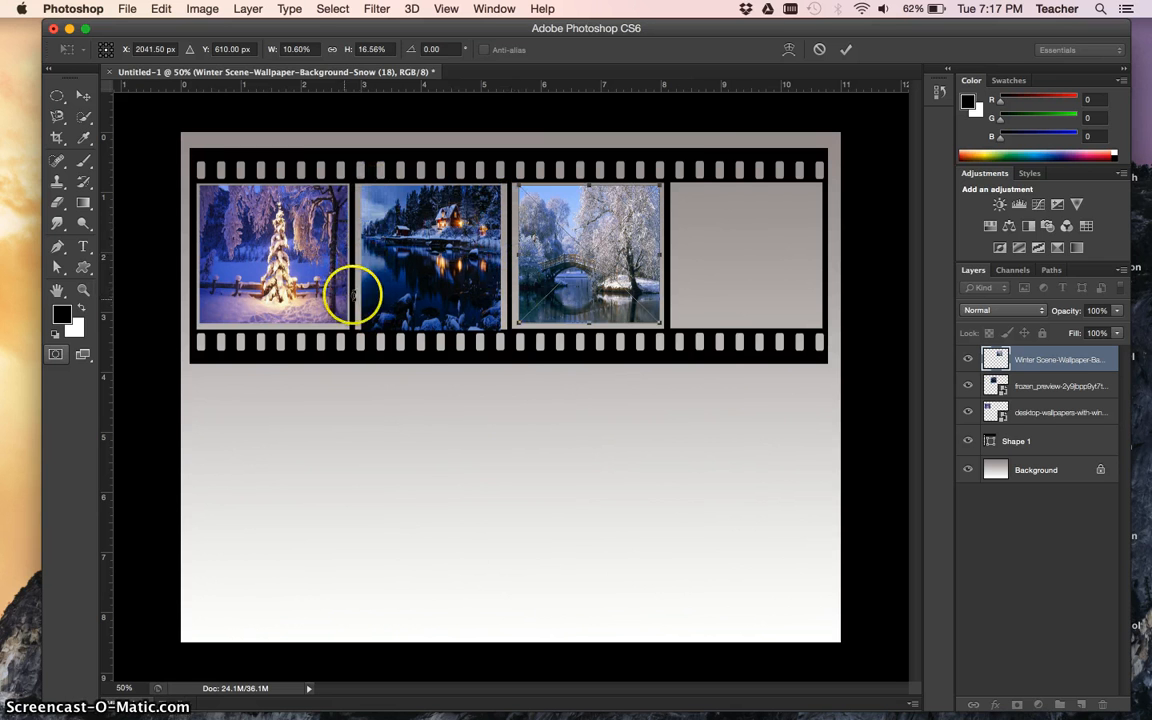
click(845, 50)
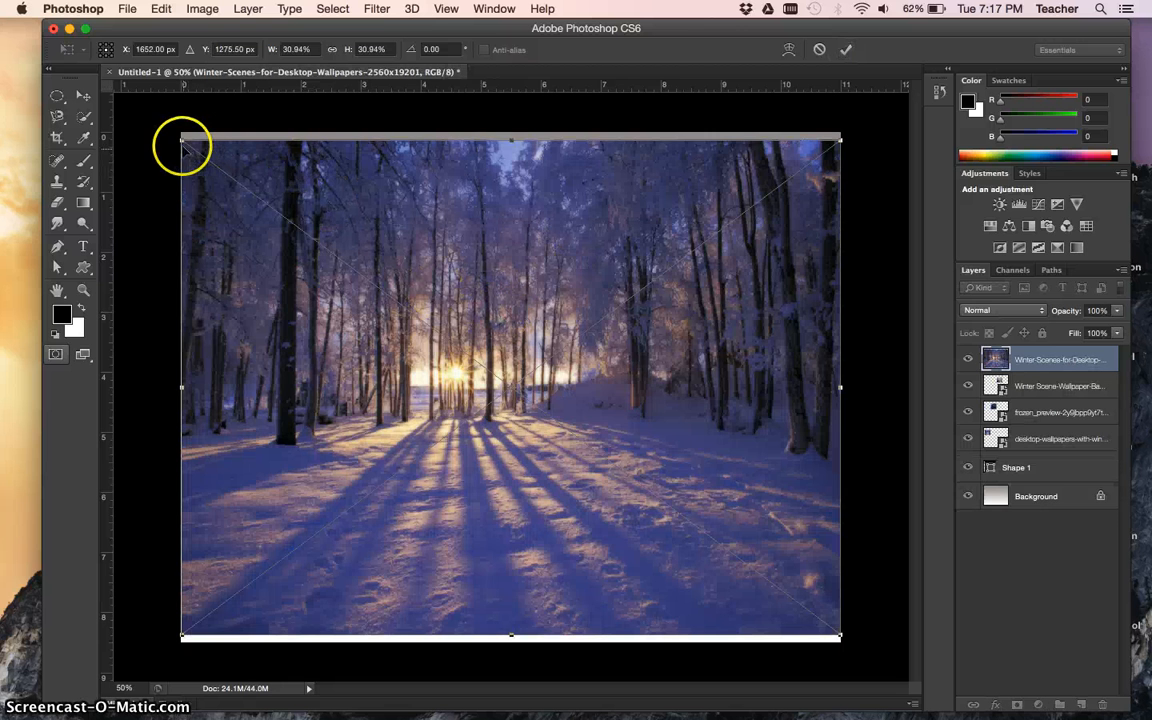
Step: Shrink the sunlit forest picture, fit it into the filmstrip's fourth frame and accept the placement
drag(183, 143, 699, 507)
drag(758, 560, 737, 252)
mouse_move(816, 318)
mouse_down()
mouse_move(806, 304)
mouse_move(820, 325)
mouse_up()
click(848, 50)
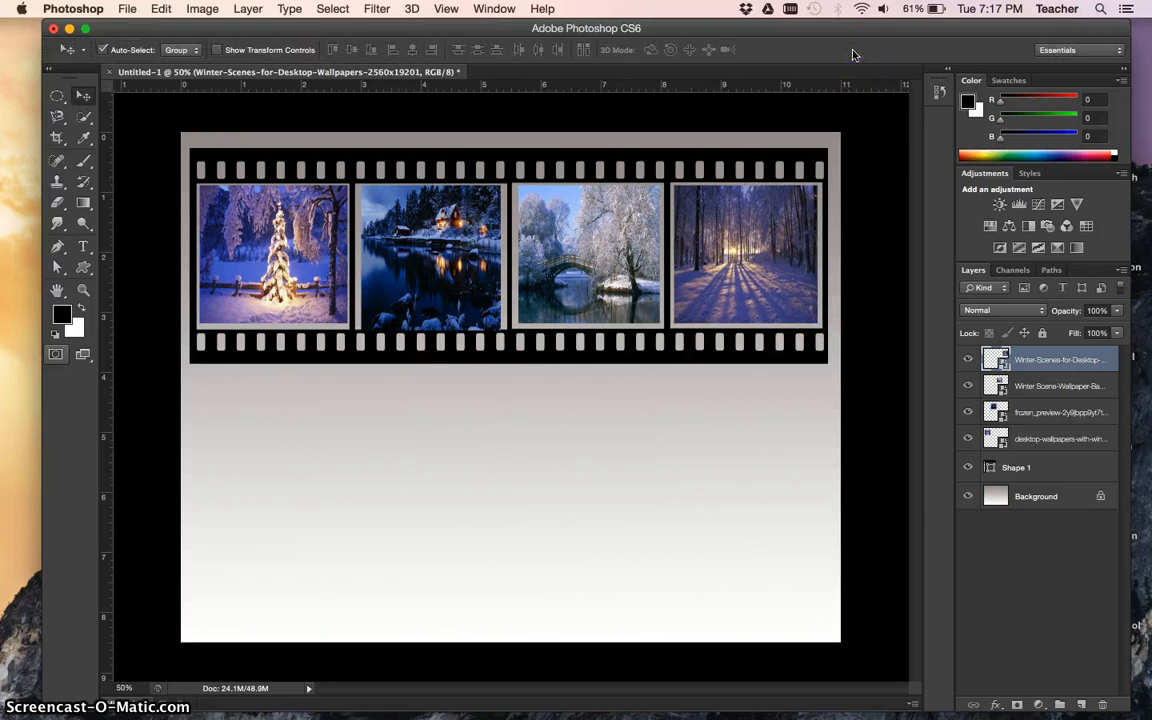
Step: Merge the four picture layers with the filmstrip shape layer and move the merged strip slightly up and right
click(1050, 361)
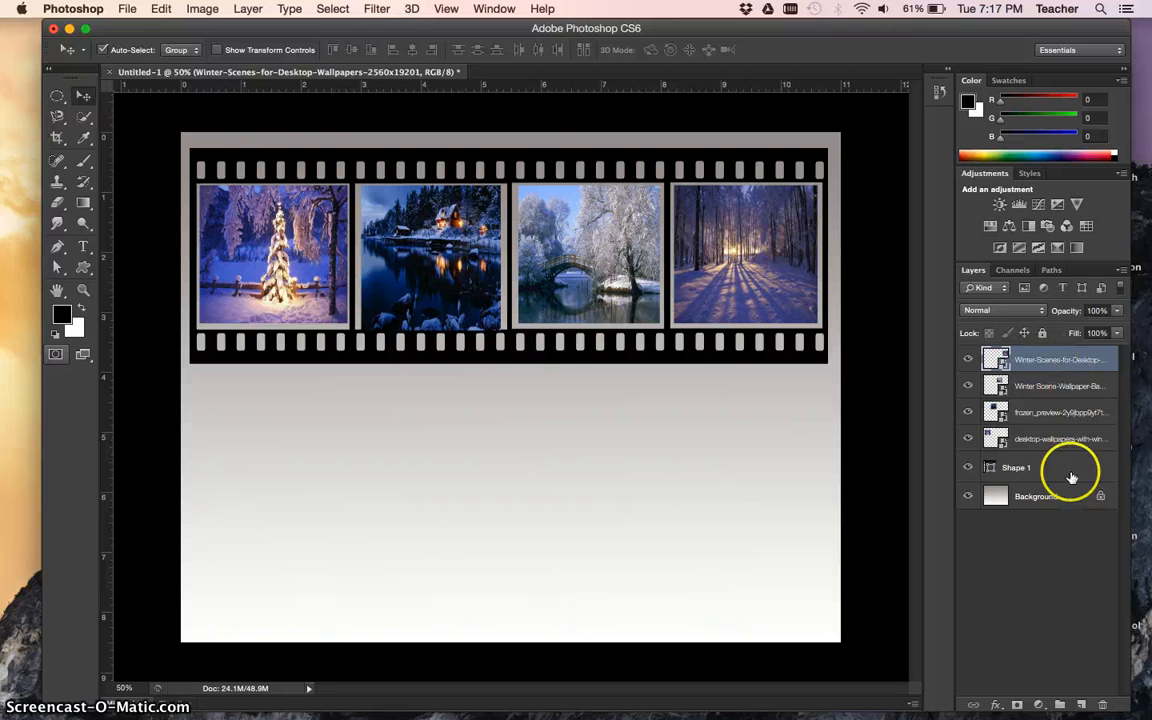
shift+click(1033, 470)
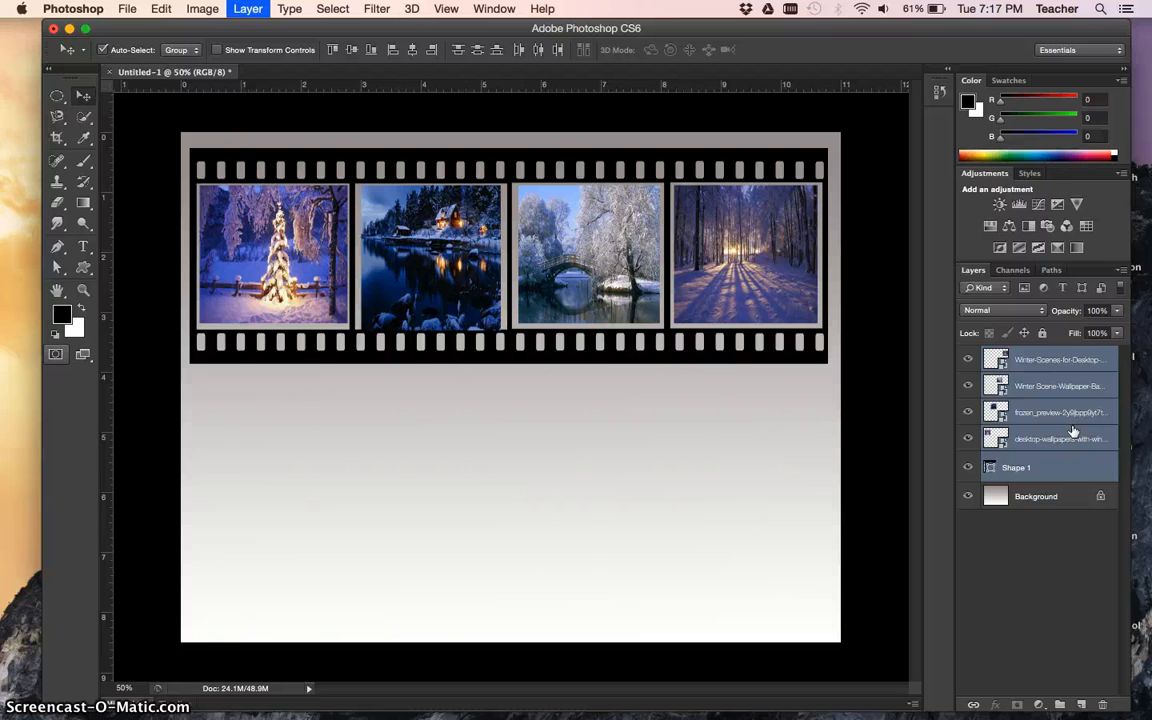
key(super+e)
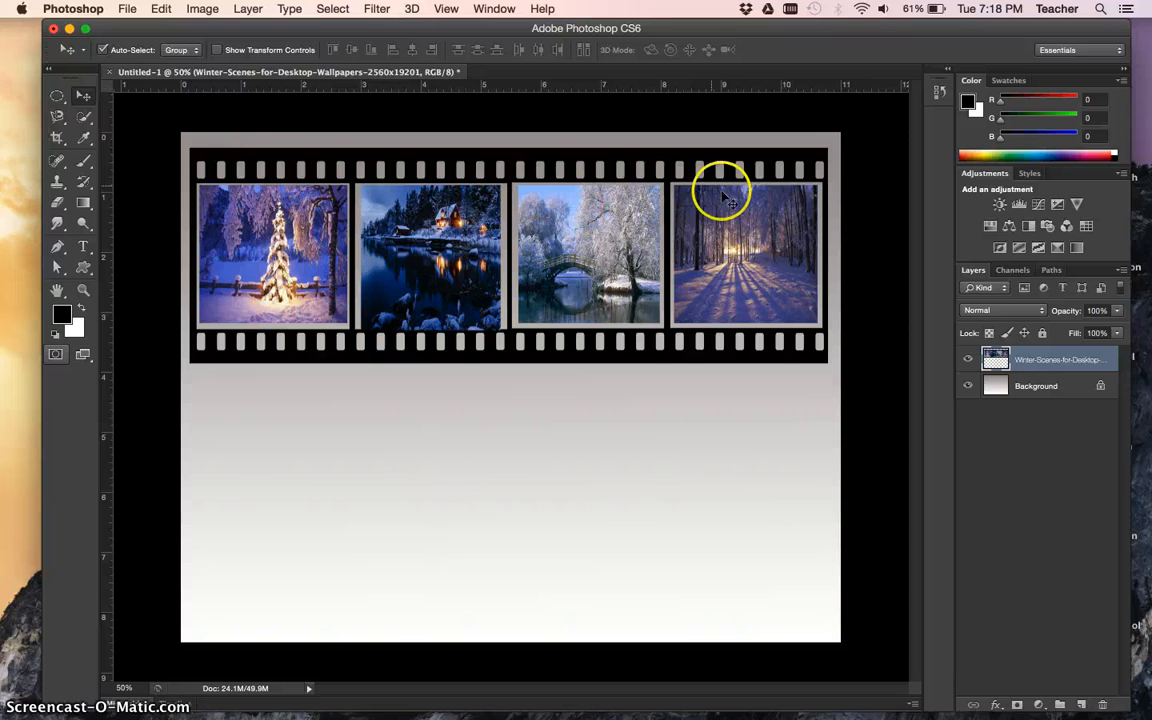
drag(660, 208, 662, 250)
drag(600, 193, 594, 162)
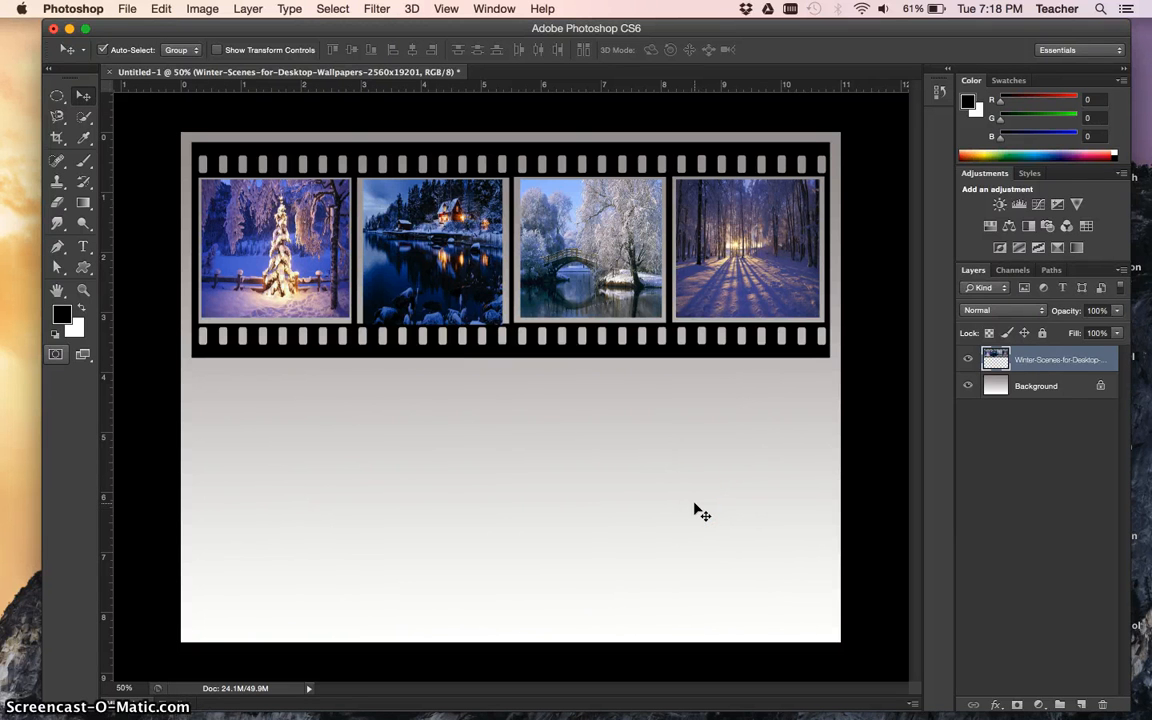
Step: Duplicate the merged filmstrip layer and flip the copy vertically below the original at about -83% height
key(super+j)
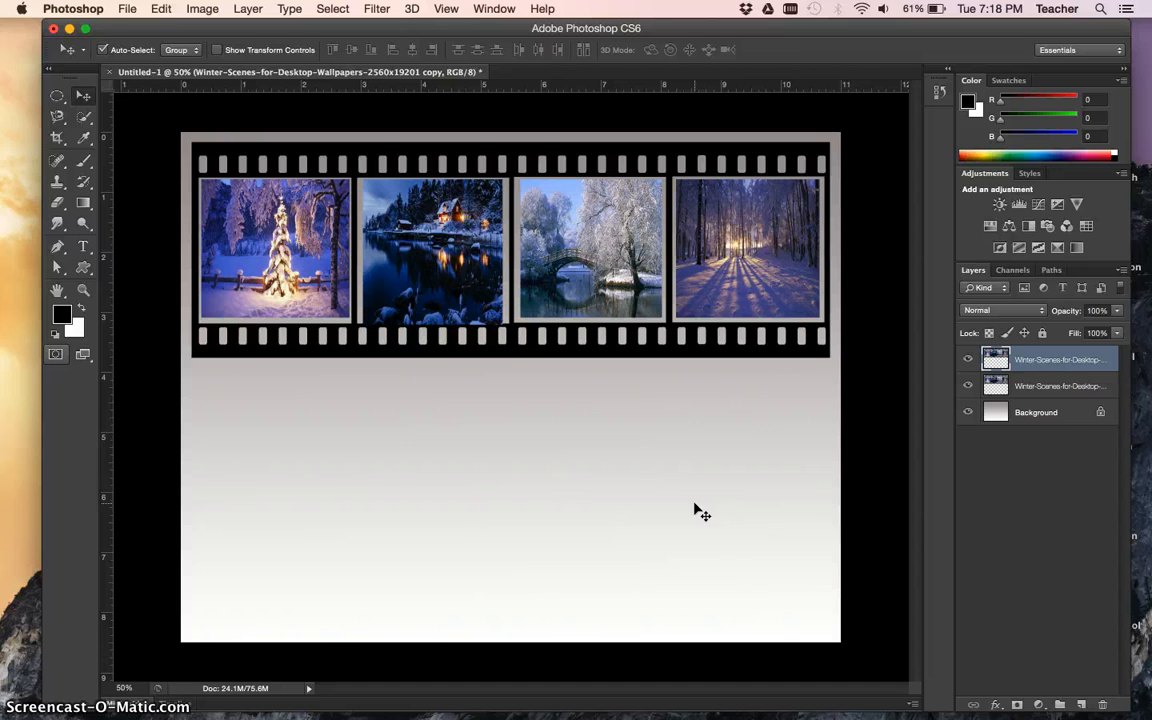
key(super+t)
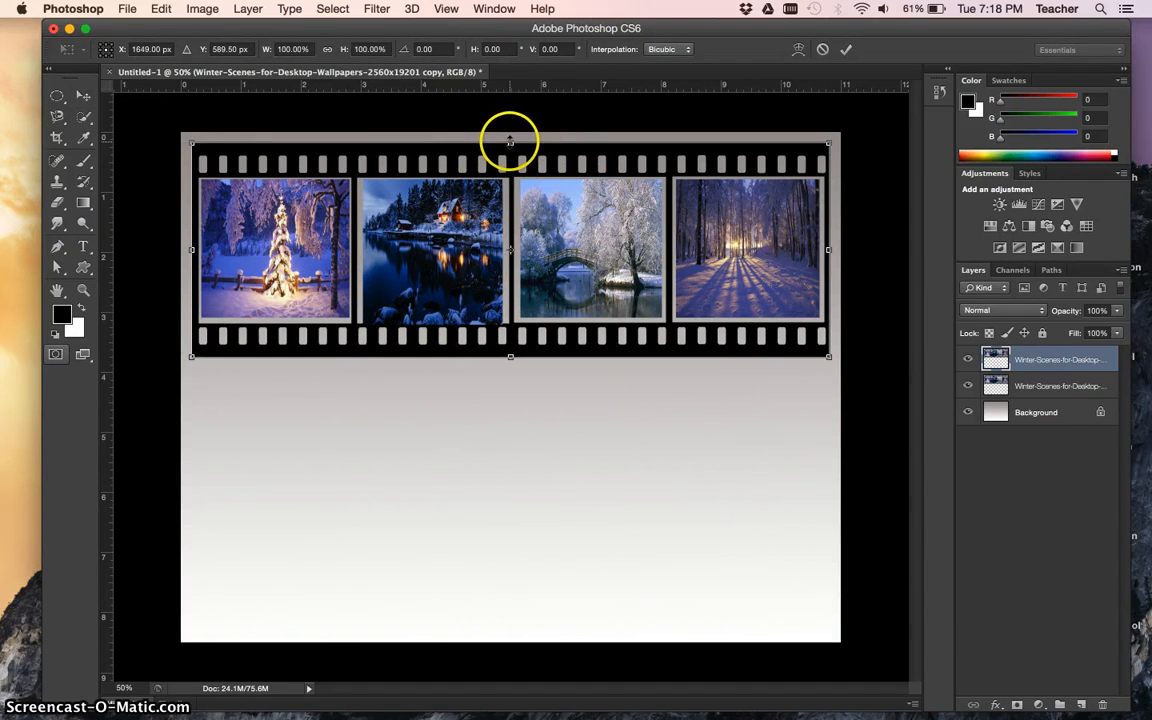
drag(510, 143, 510, 537)
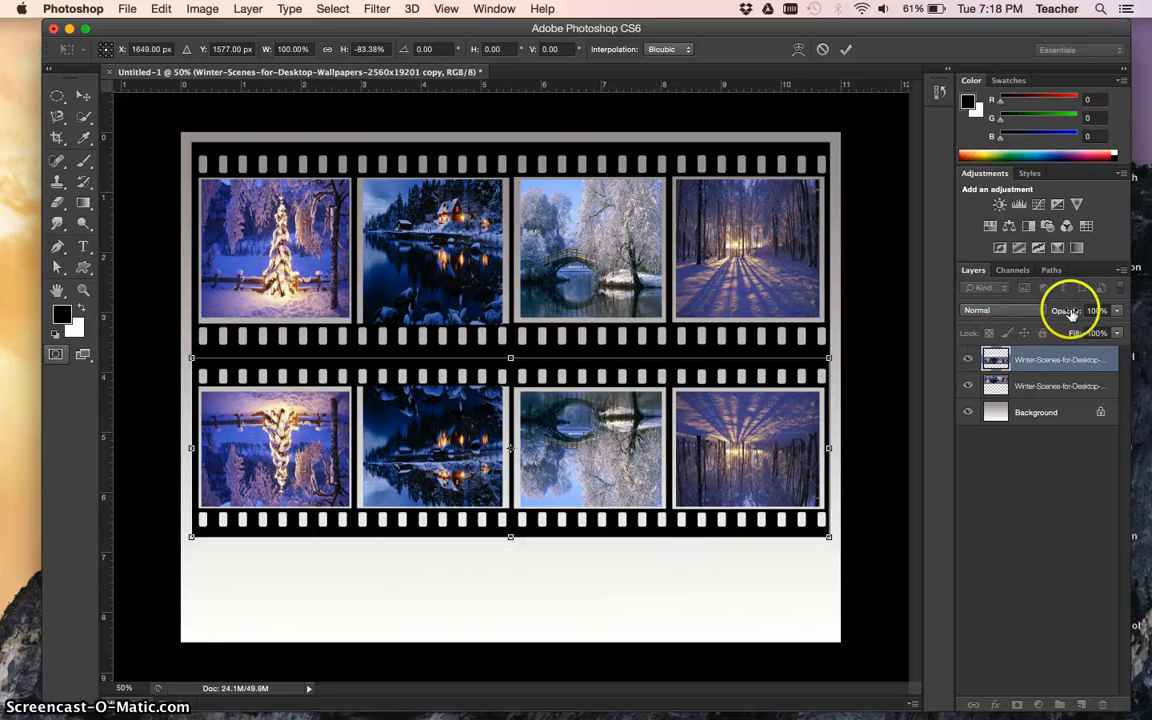
Step: Lower the flipped filmstrip copy's opacity to 36% and apply its transformation
click(1117, 311)
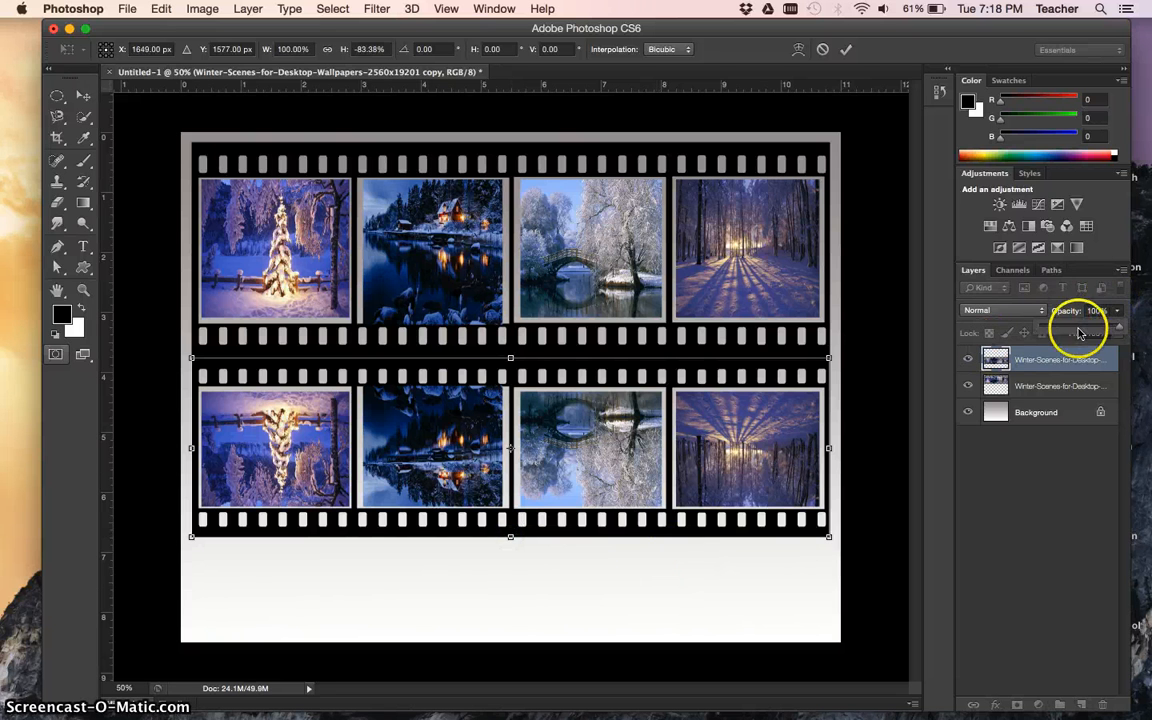
drag(1080, 333, 1069, 333)
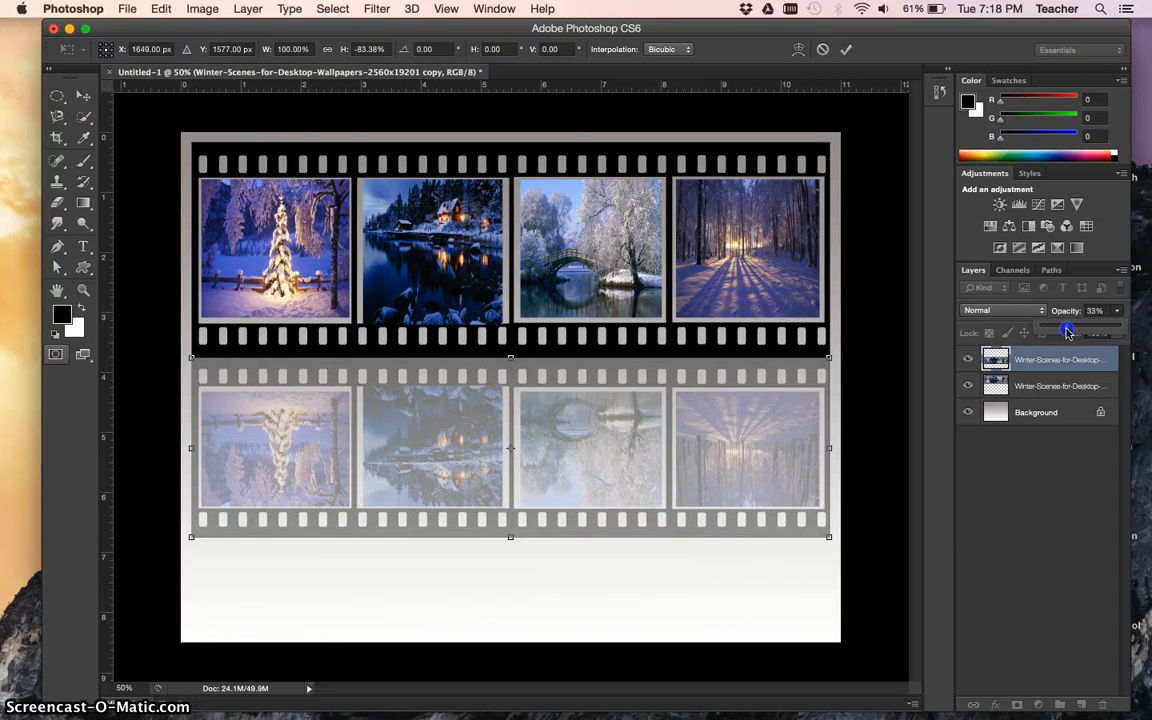
drag(1066, 333, 1069, 333)
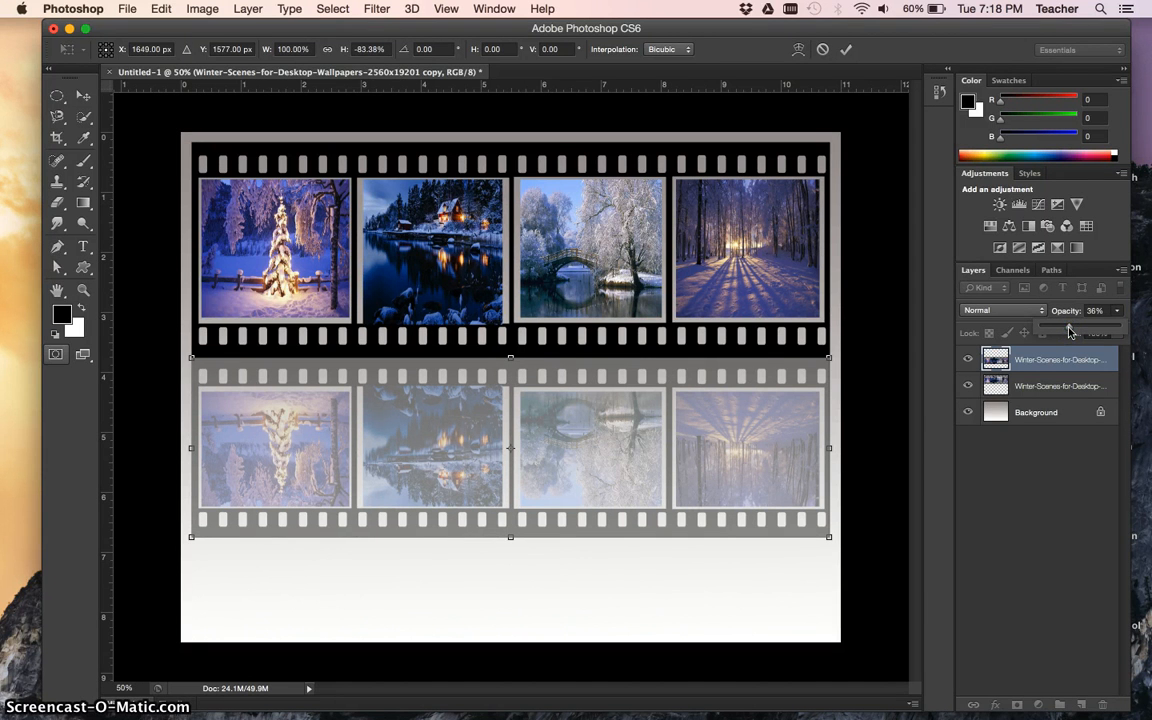
click(57, 202)
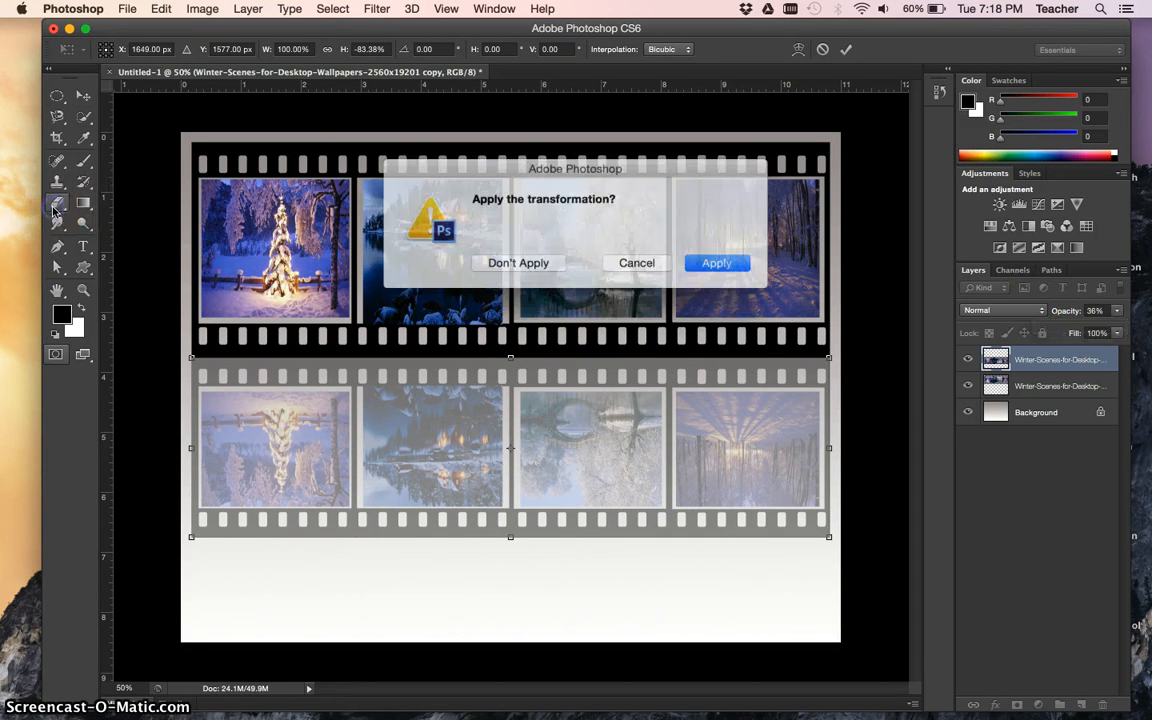
click(707, 262)
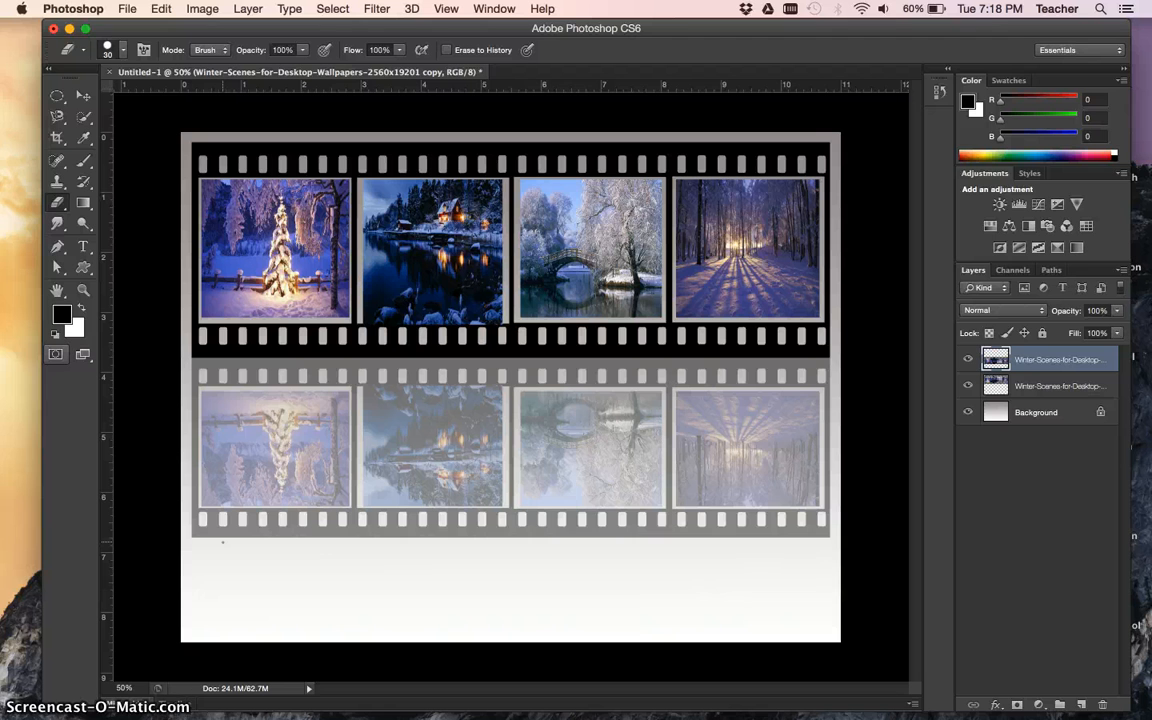
Step: Erase the row of sprocket holes along the reflection's lower edge with a 200 px eraser
click(216, 540)
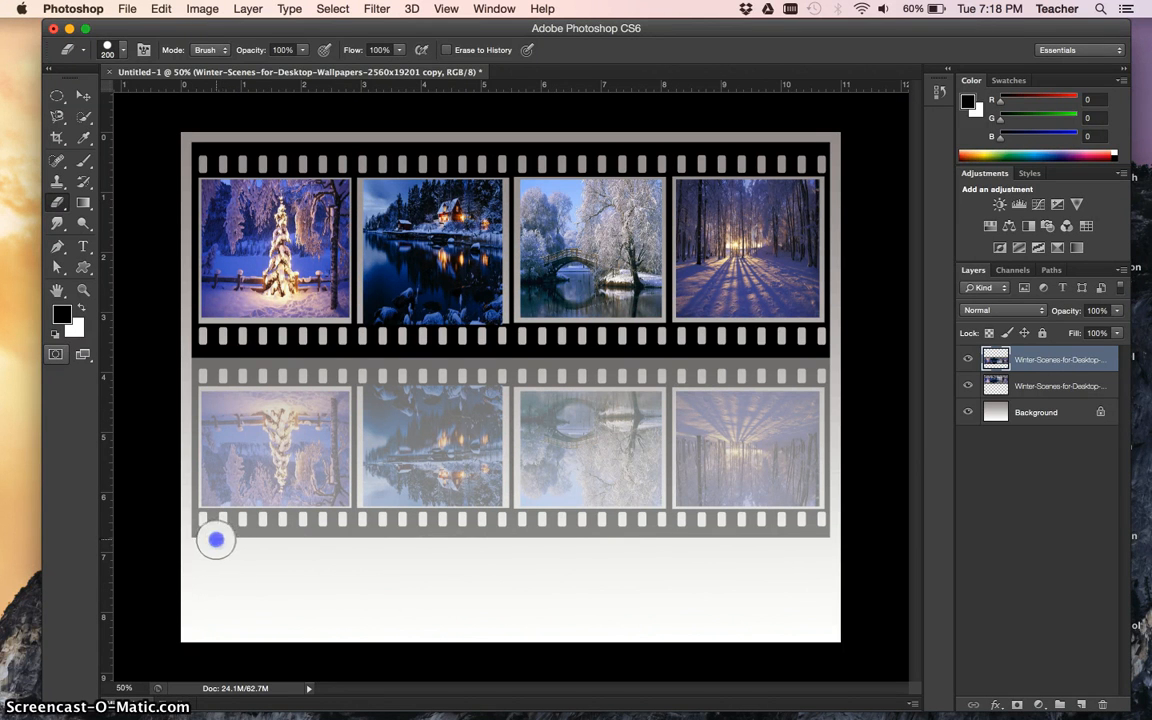
mouse_move(212, 535)
mouse_down()
mouse_move(356, 542)
mouse_move(355, 530)
mouse_move(589, 523)
mouse_up()
key(super+z)
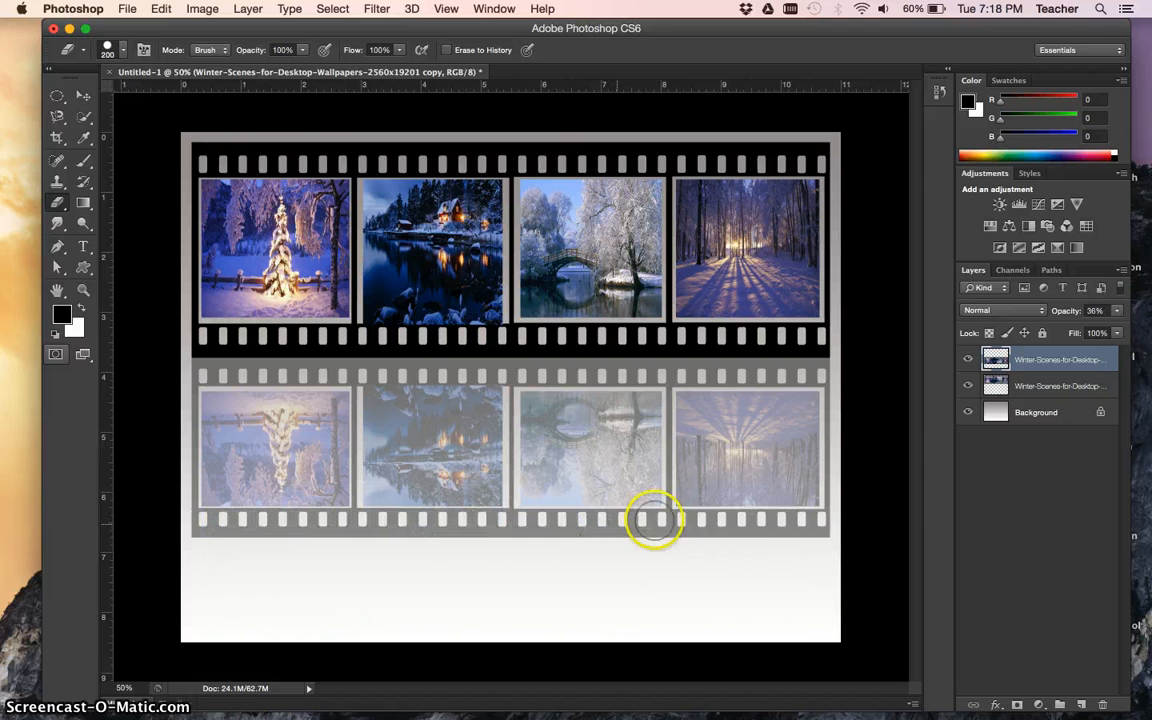
drag(818, 530, 190, 530)
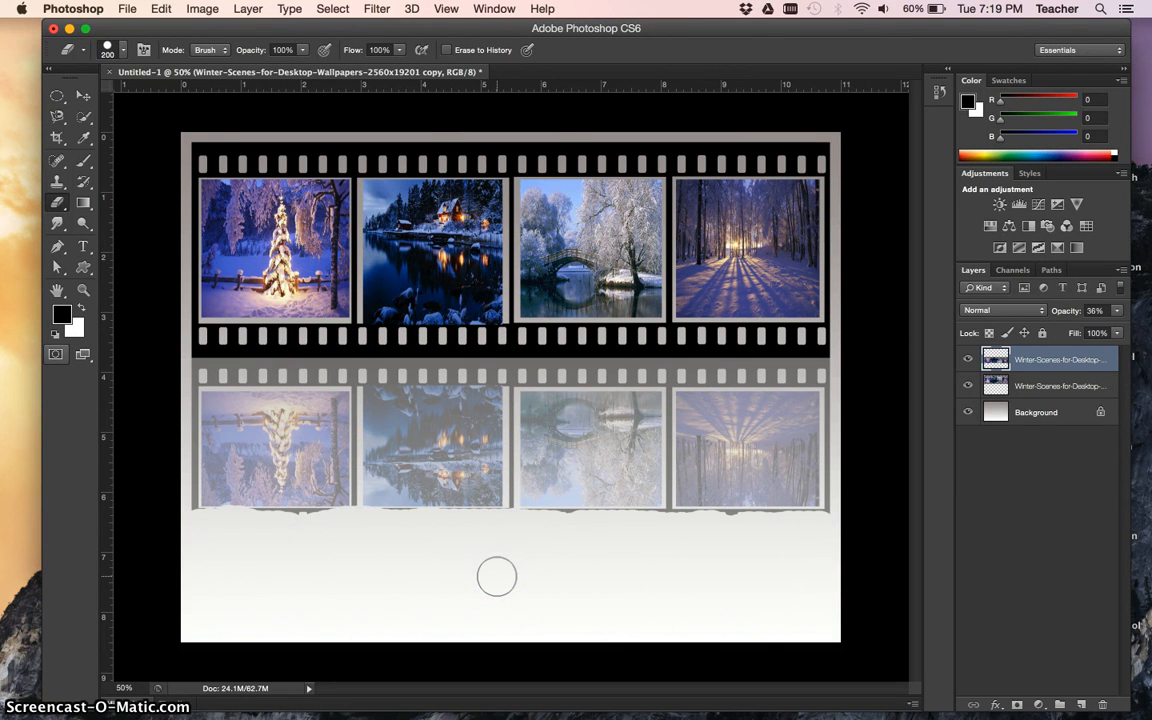
Step: Merge the filmstrip layer and its faded reflection layer into one layer above the background
shift+click(1054, 387)
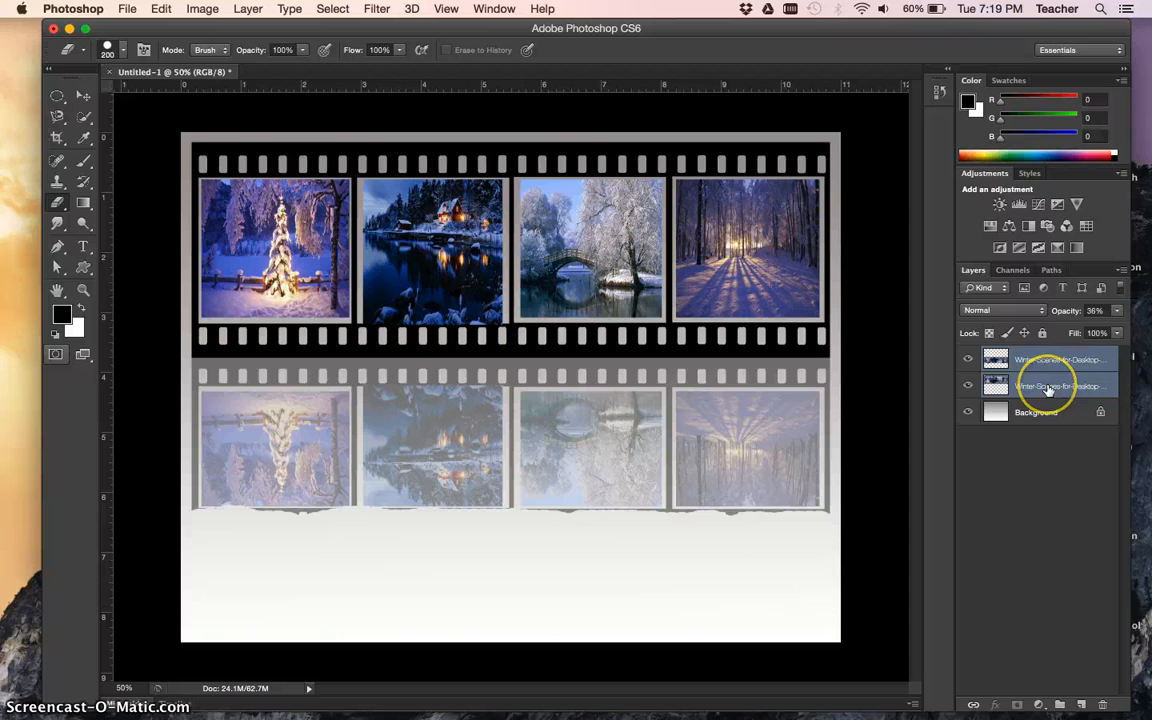
drag(1048, 389, 1041, 368)
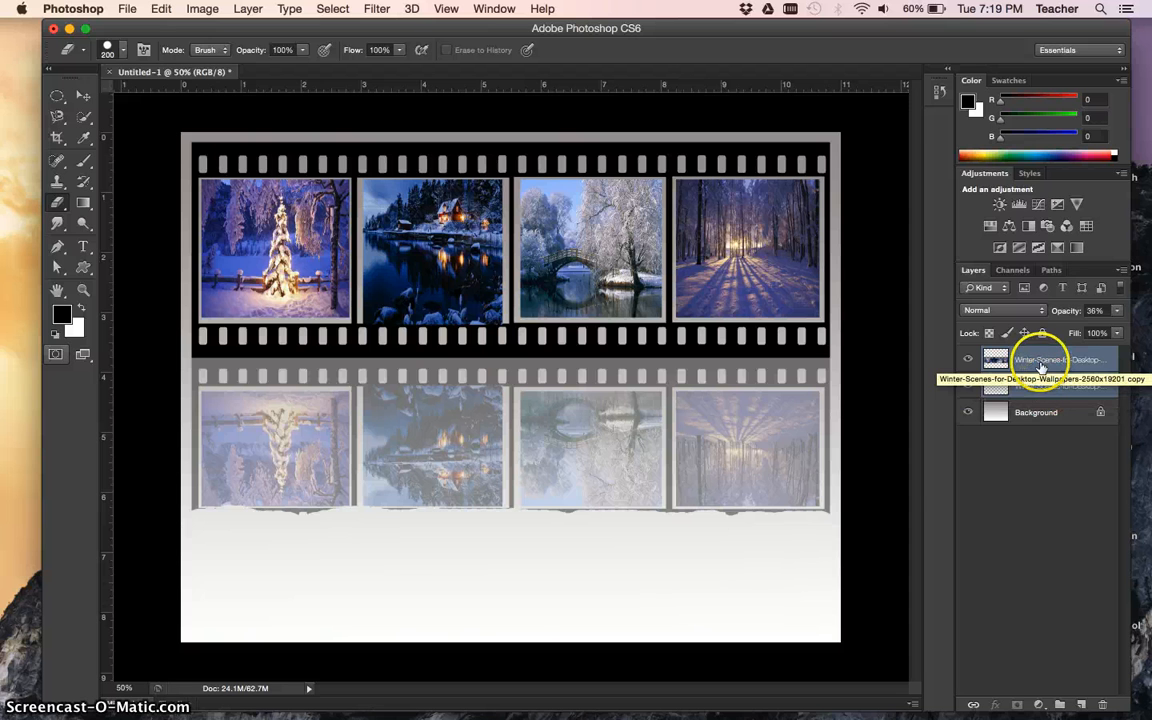
key(ctrl+e)
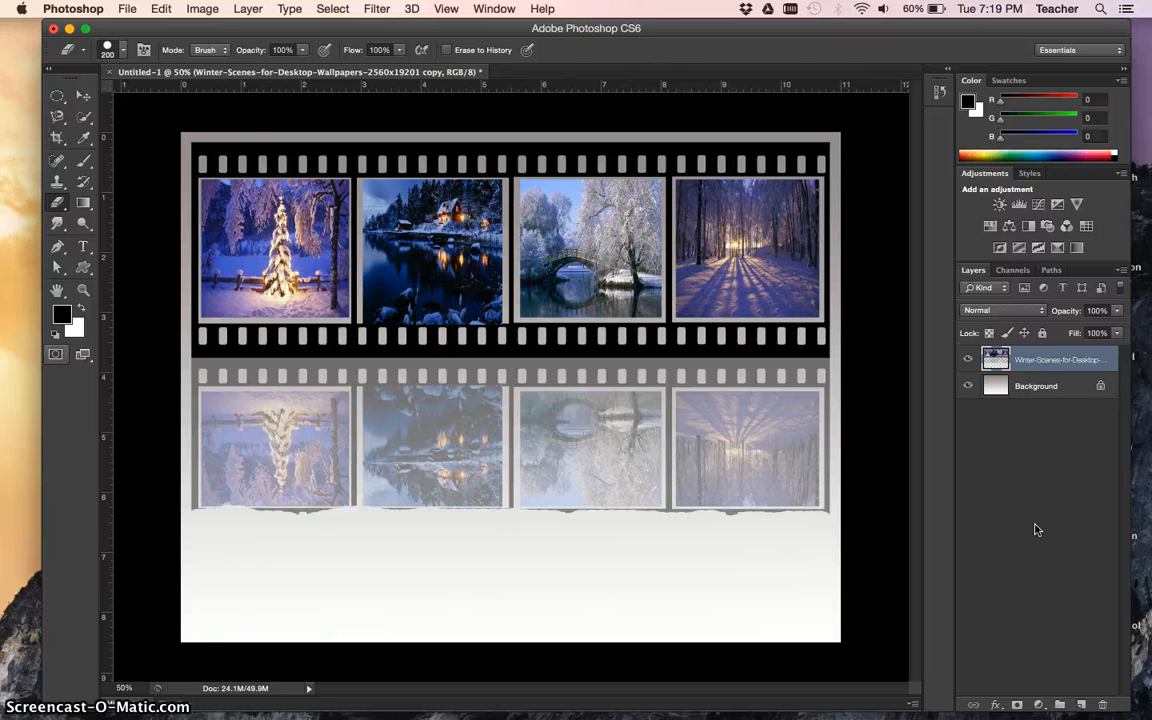
Step: Free-transform the merged filmstrip layer and apply the Flag warp style to it
key(ctrl+t)
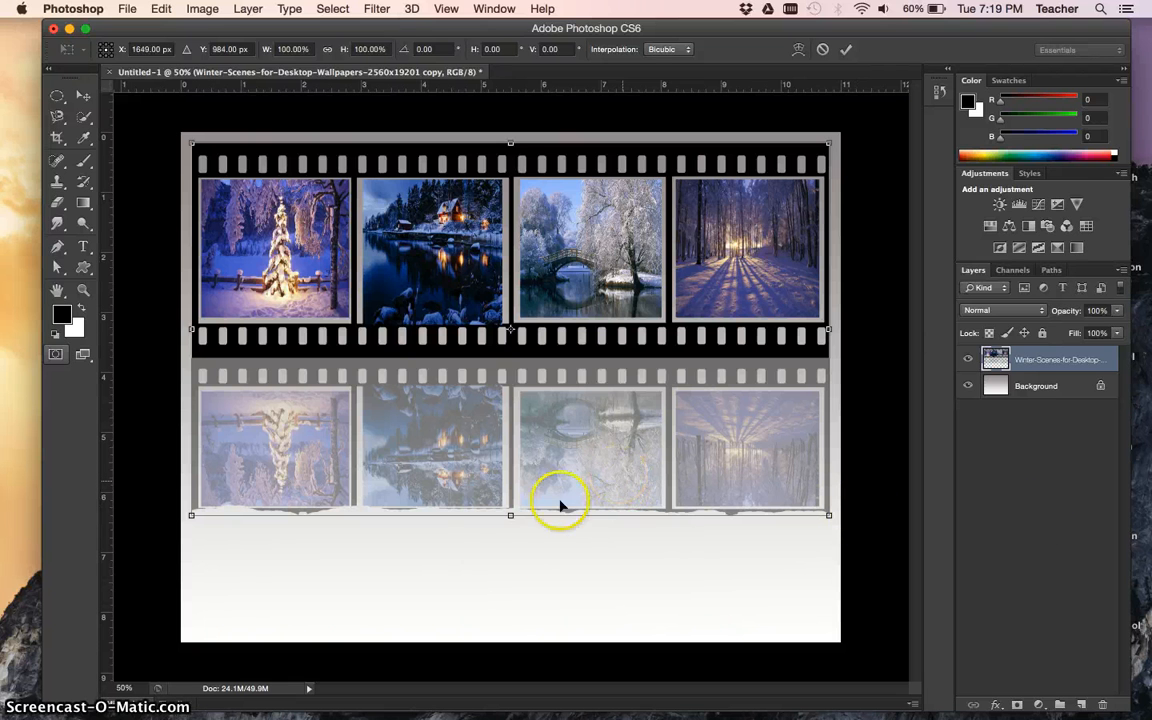
right_click(458, 448)
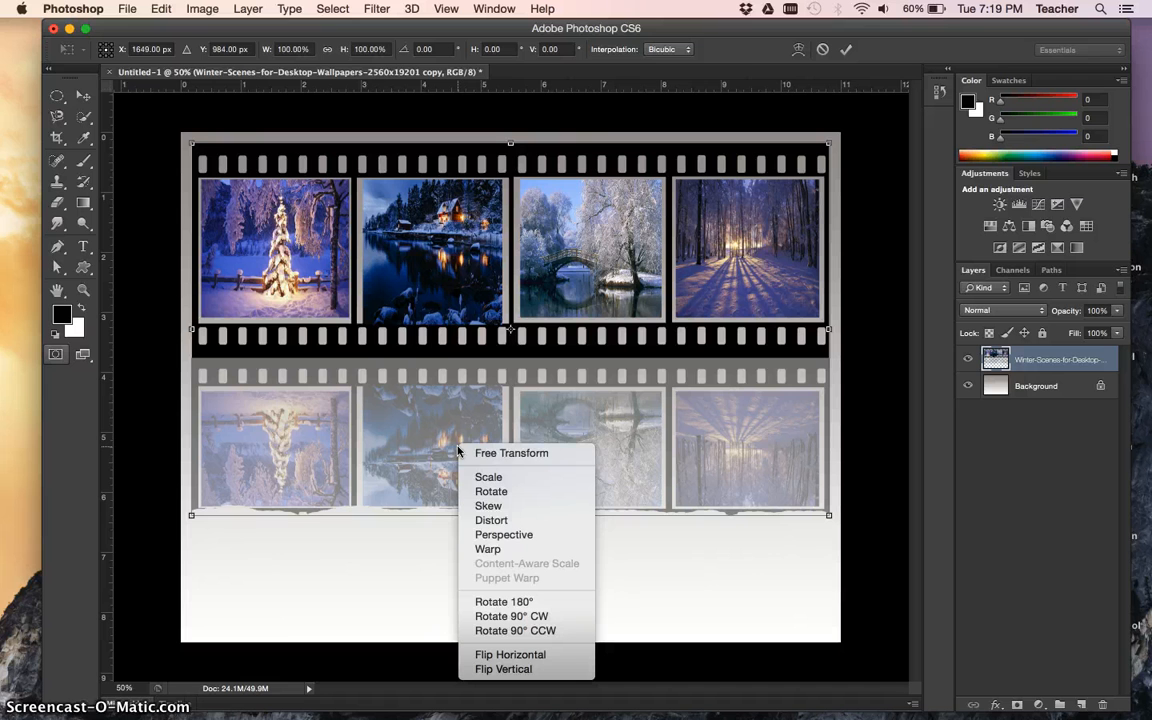
click(488, 550)
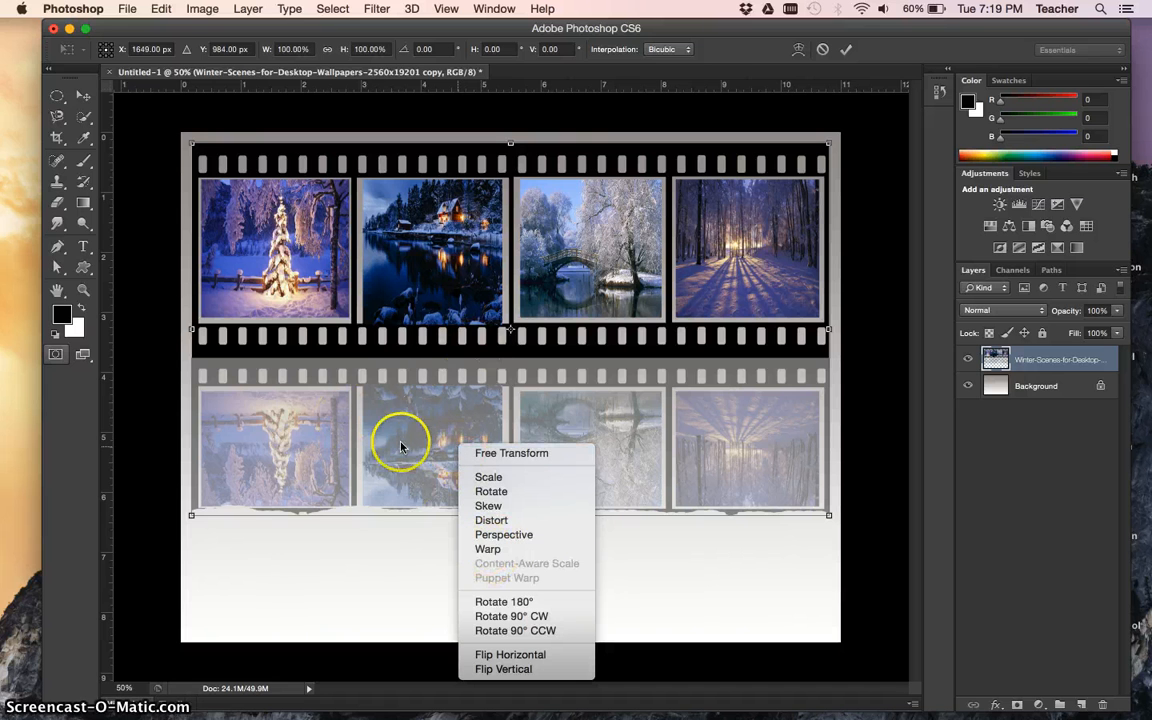
click(503, 552)
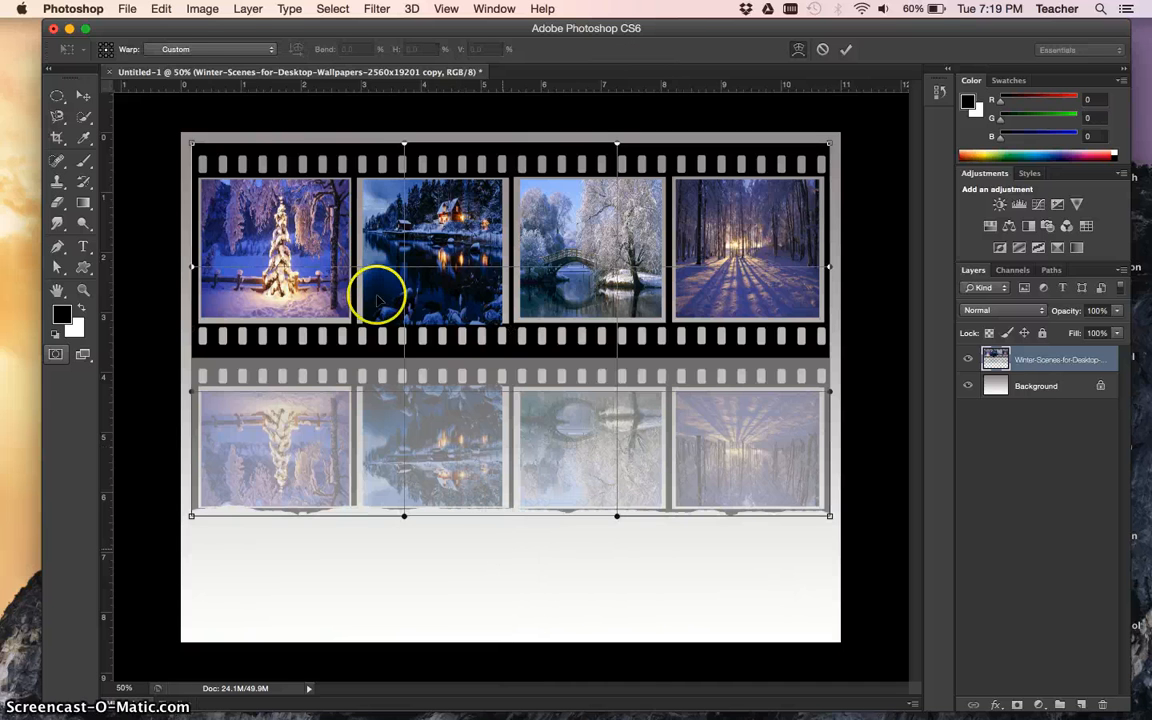
click(219, 50)
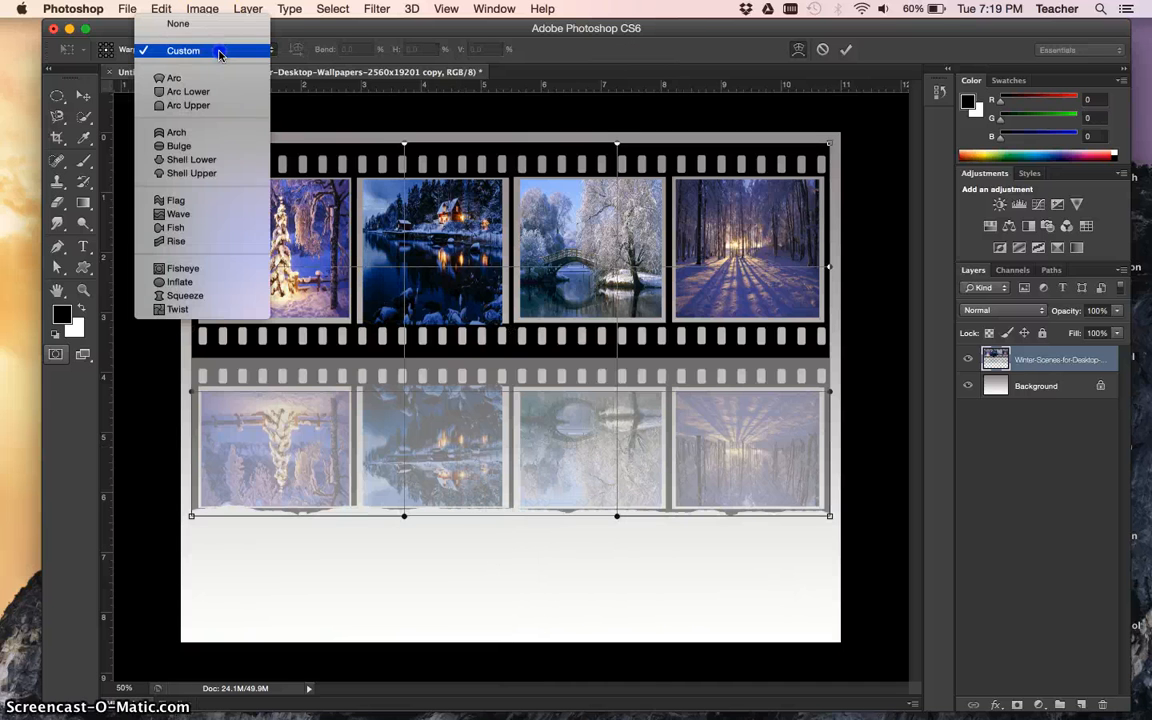
click(208, 207)
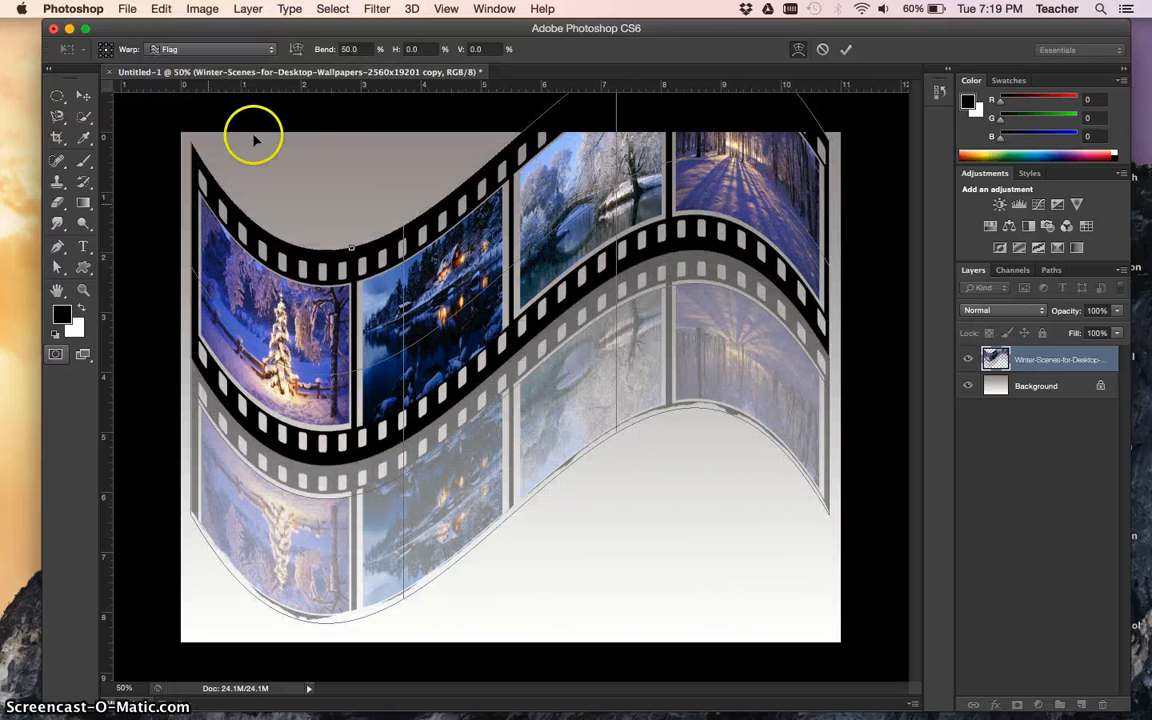
Step: Set the flag warp's bend to 35%
click(349, 49)
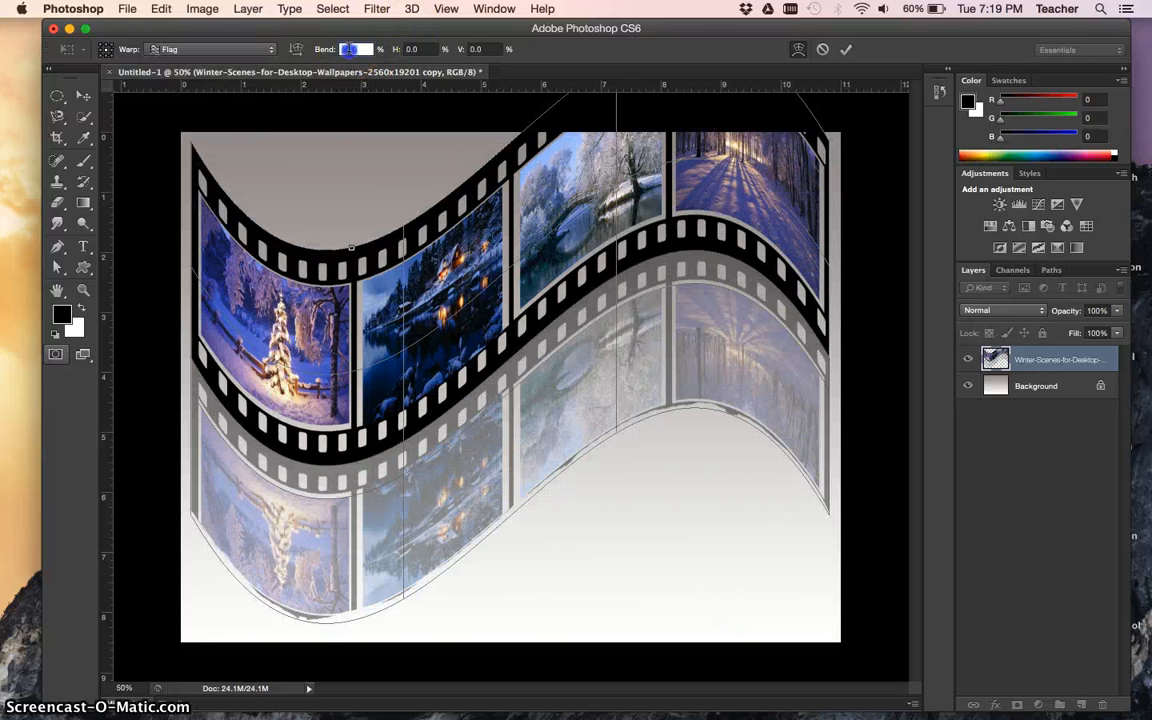
text(35)
key(Return)
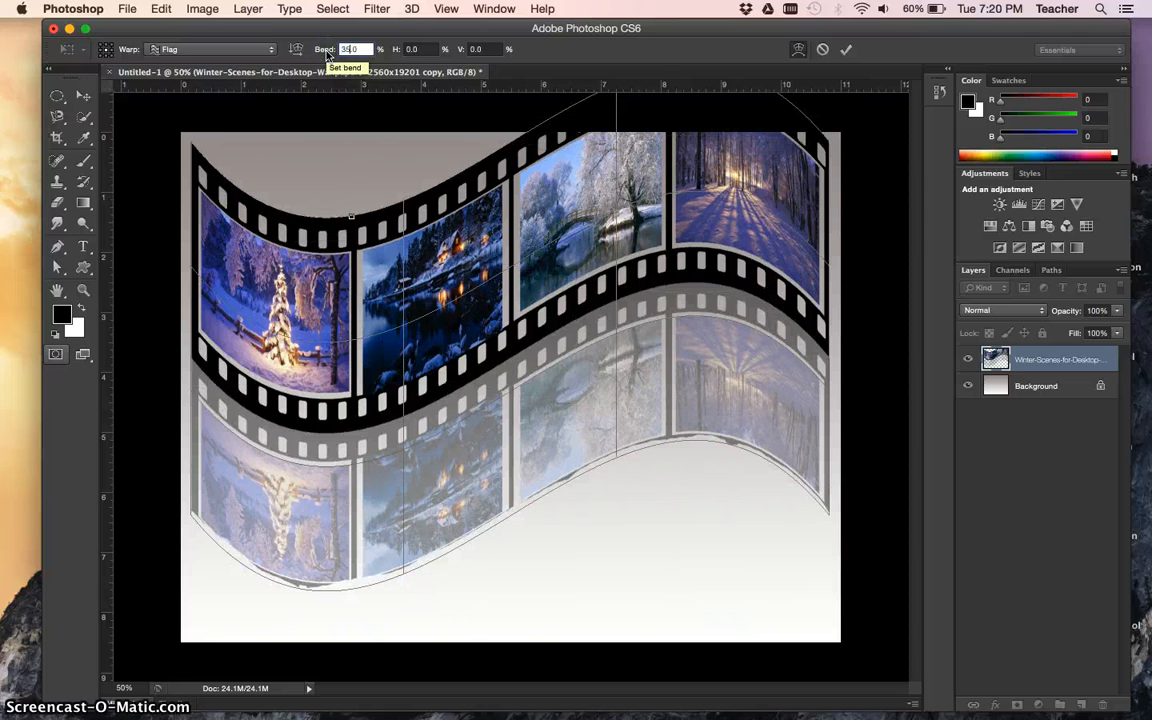
Step: Set the flag warp's bend to 45% and apply the transformation to the filmstrip
click(342, 48)
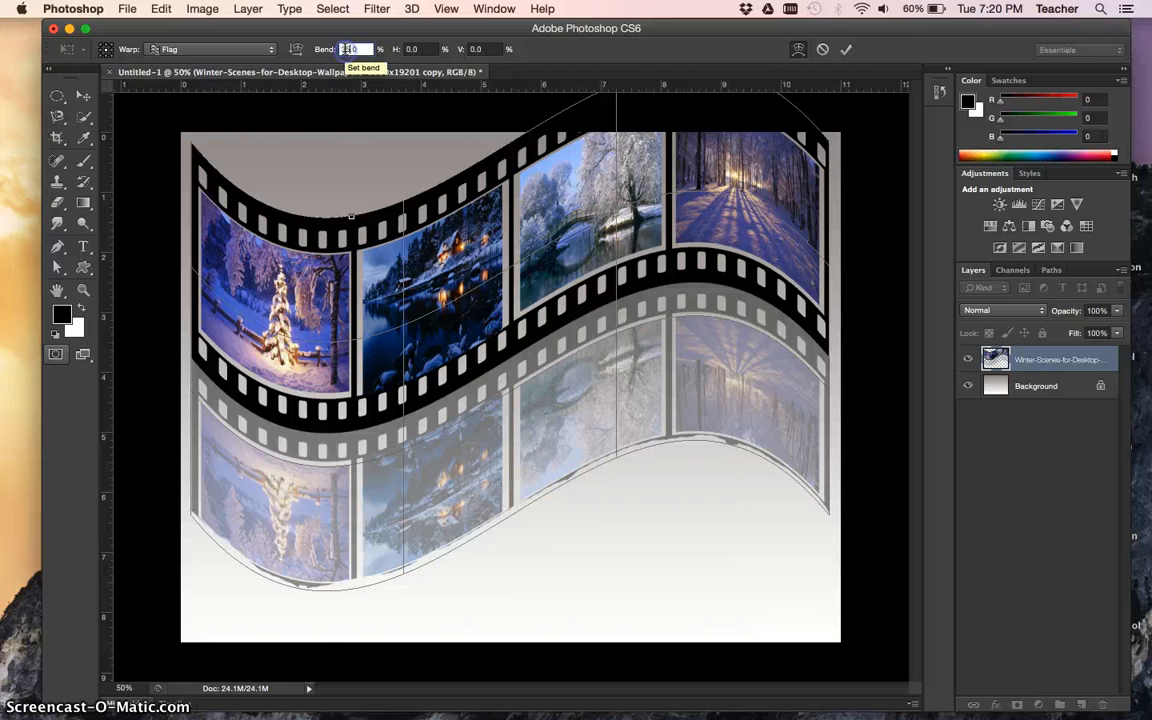
text(0)
key(Return)
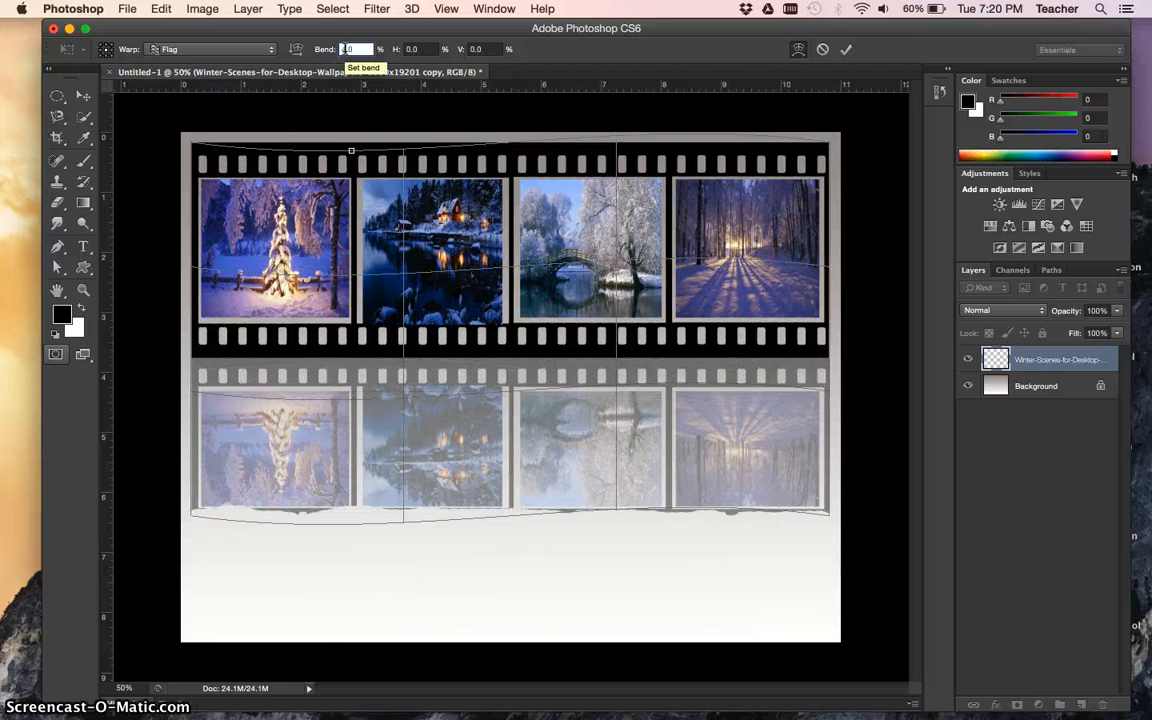
text(40)
key(Return)
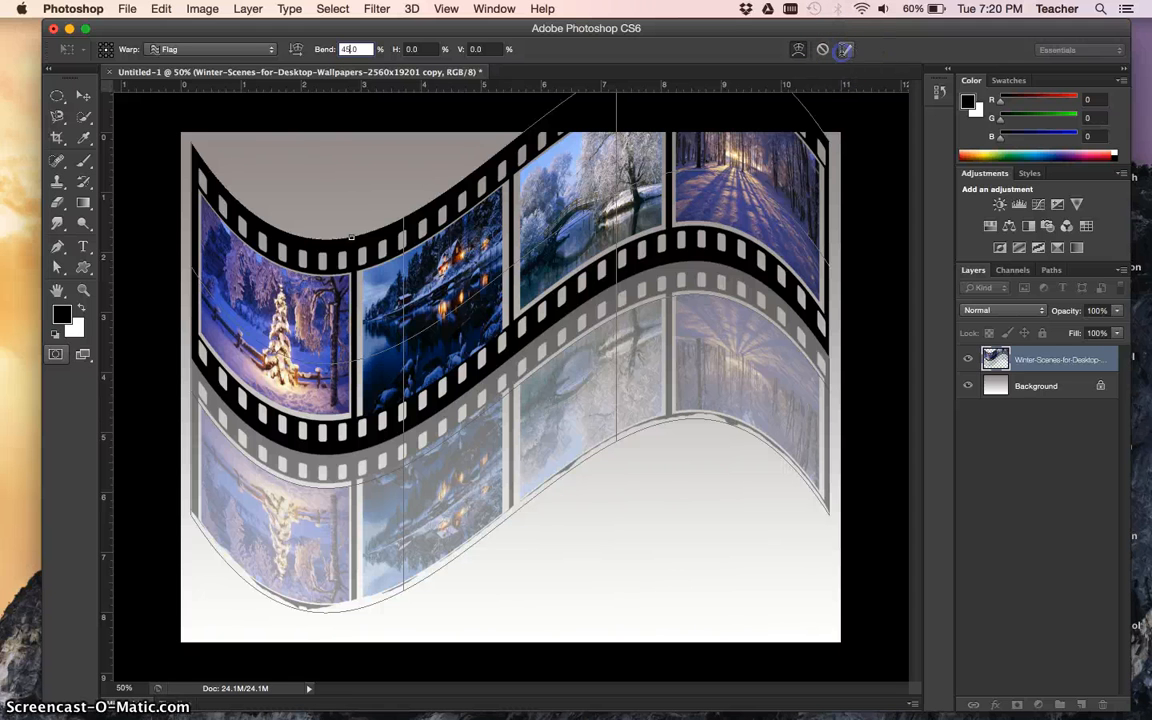
key(e)
click(844, 51)
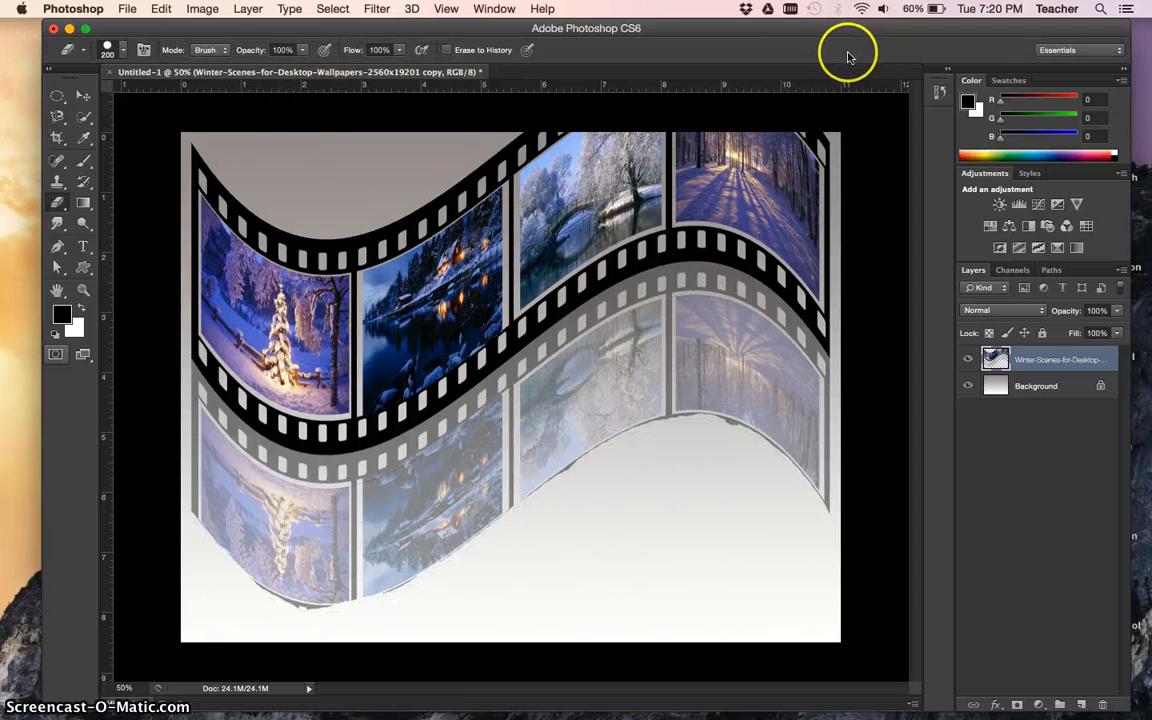
Step: Move the warped filmstrip down and slightly left so its upper curve fits better within the page
click(80, 95)
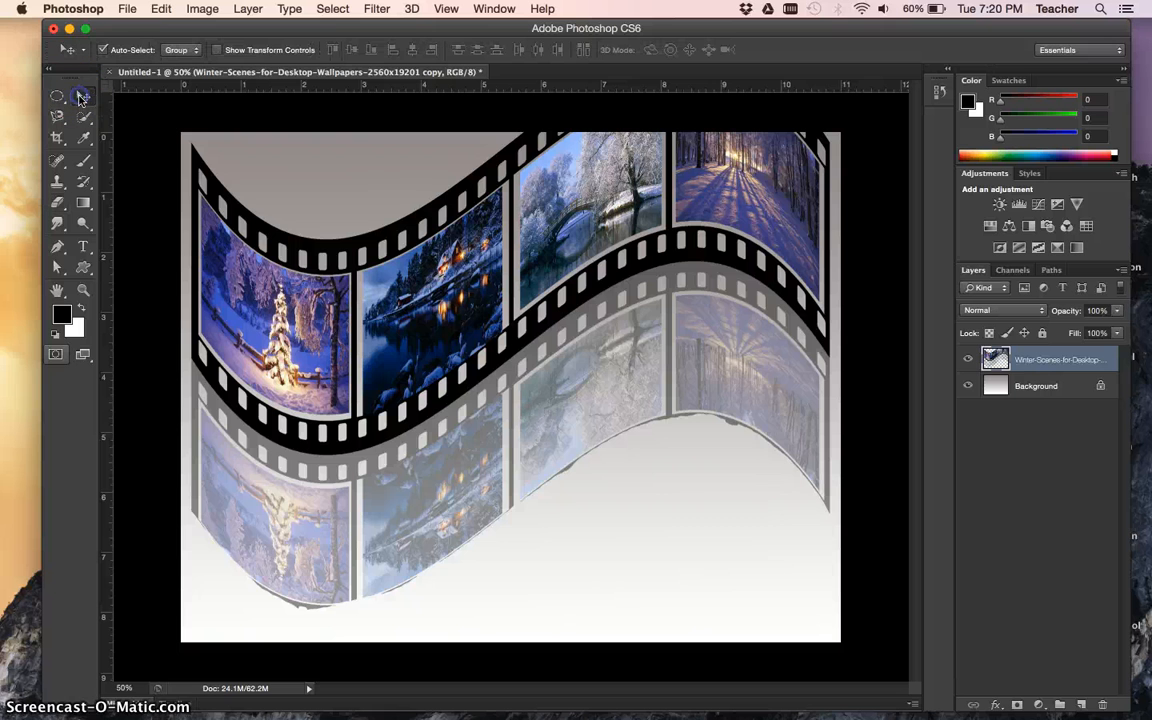
drag(549, 253, 528, 319)
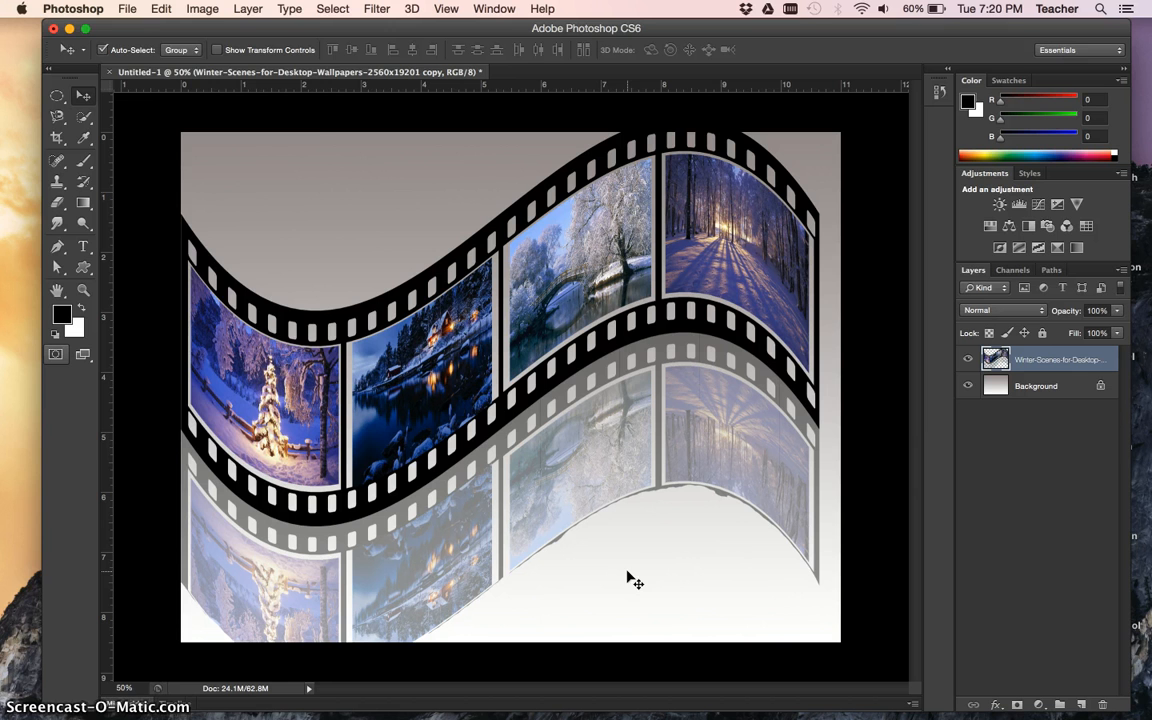
click(132, 10)
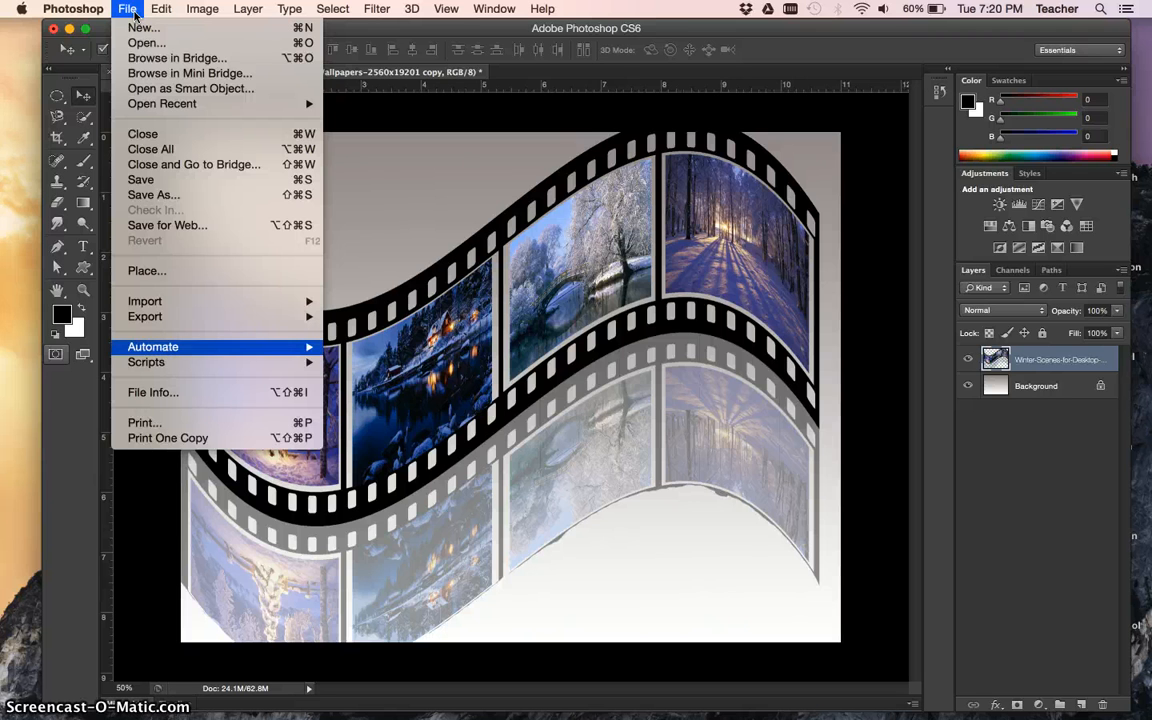
click(577, 517)
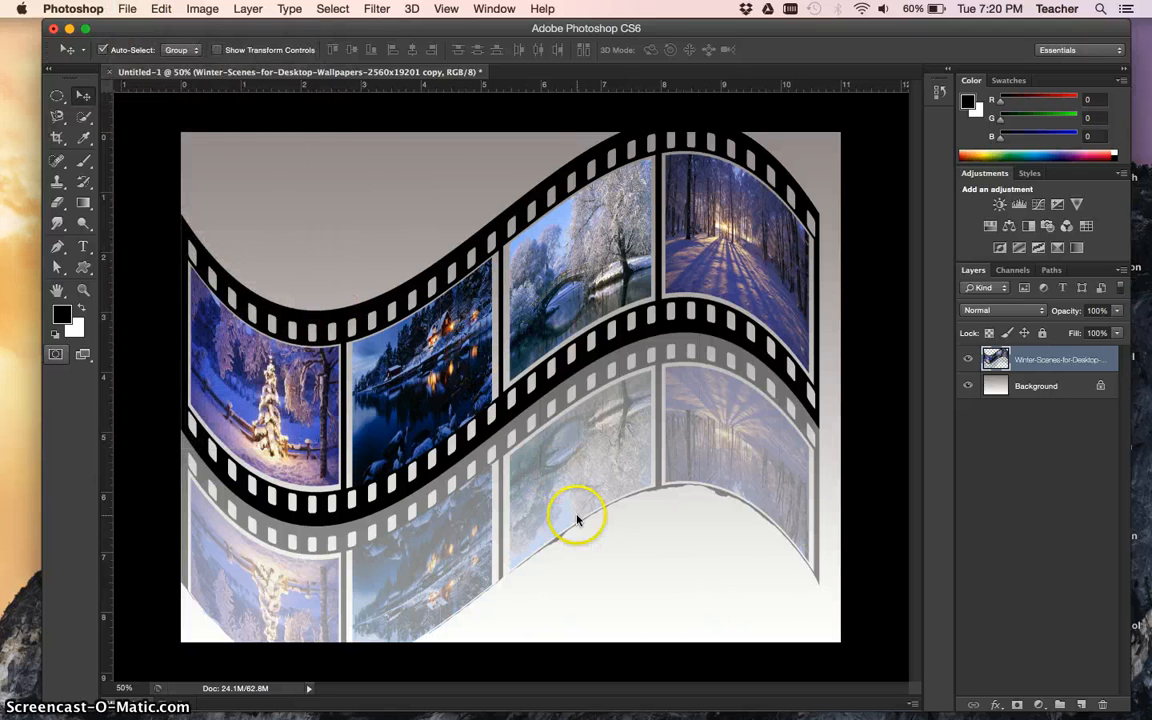
key(super+s)
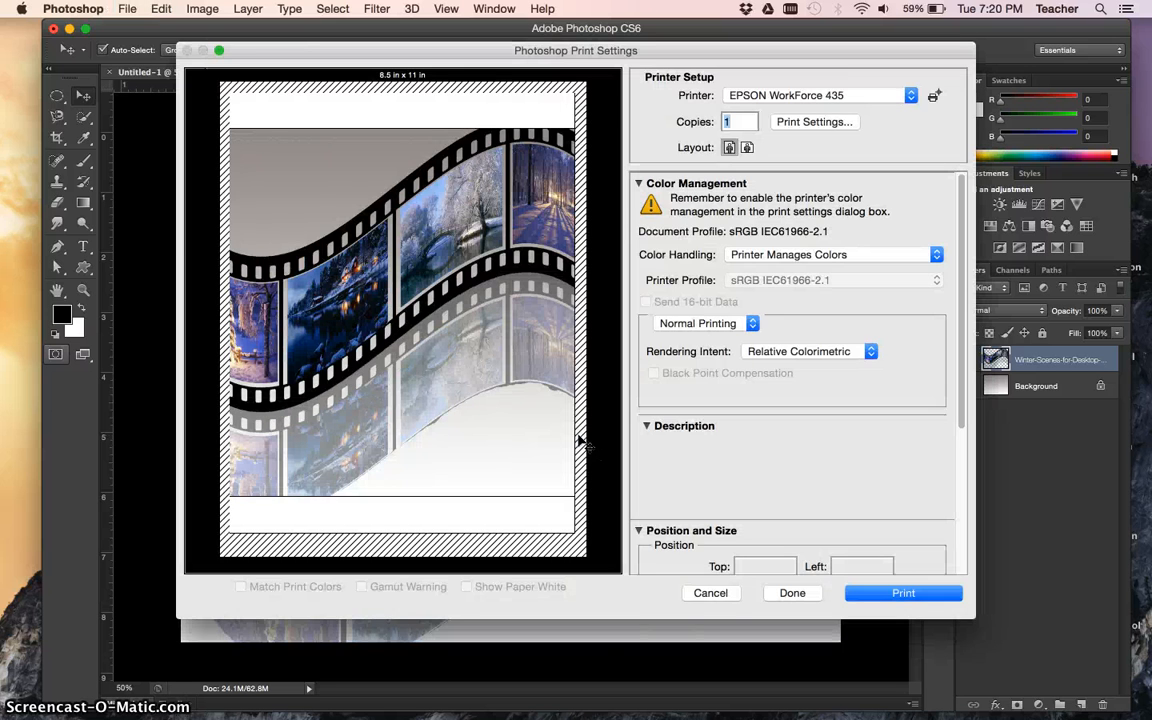
click(710, 594)
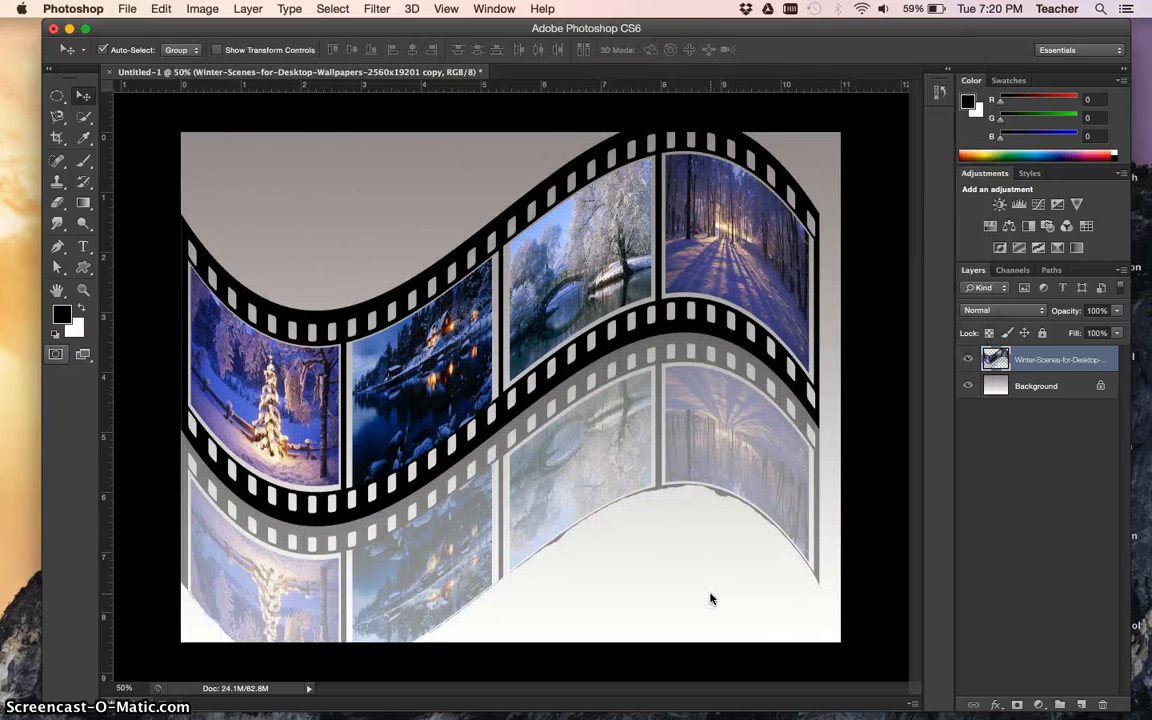